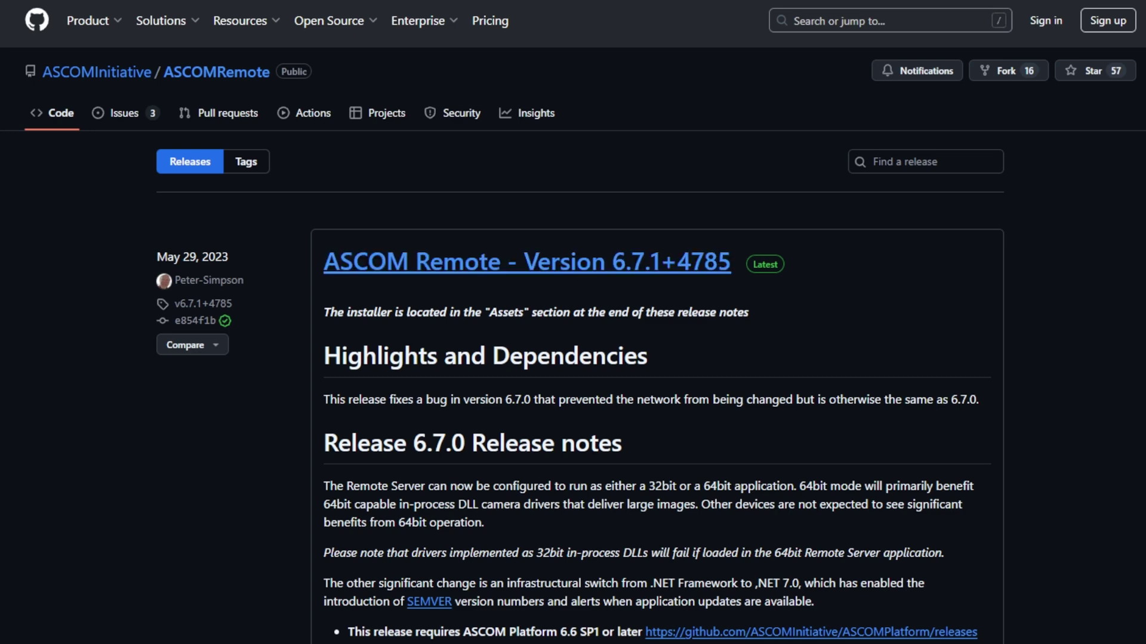
Open the ASCOM Remote Version 6.7.1+4785 release and scroll down to its installer assets
{"action": "left_click", "coordinate": [725, 262]}
{"action": "scroll", "coordinate": [781, 432], "scroll_direction": "down", "scroll_amount": 1}
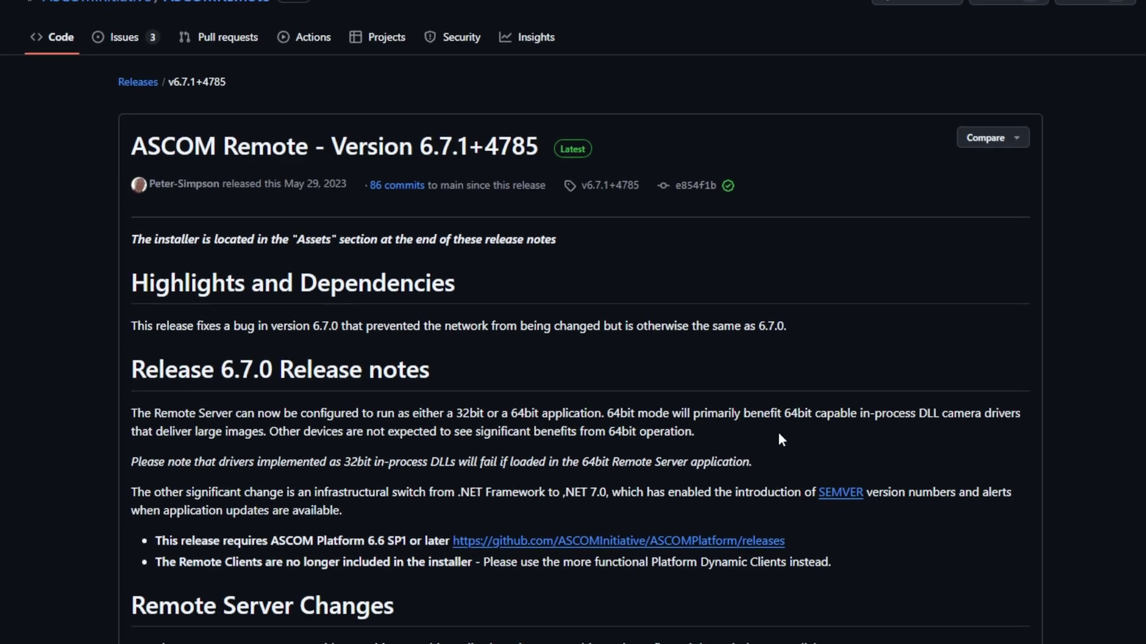
{"action": "scroll", "coordinate": [589, 243], "scroll_direction": "down", "scroll_amount": 11}
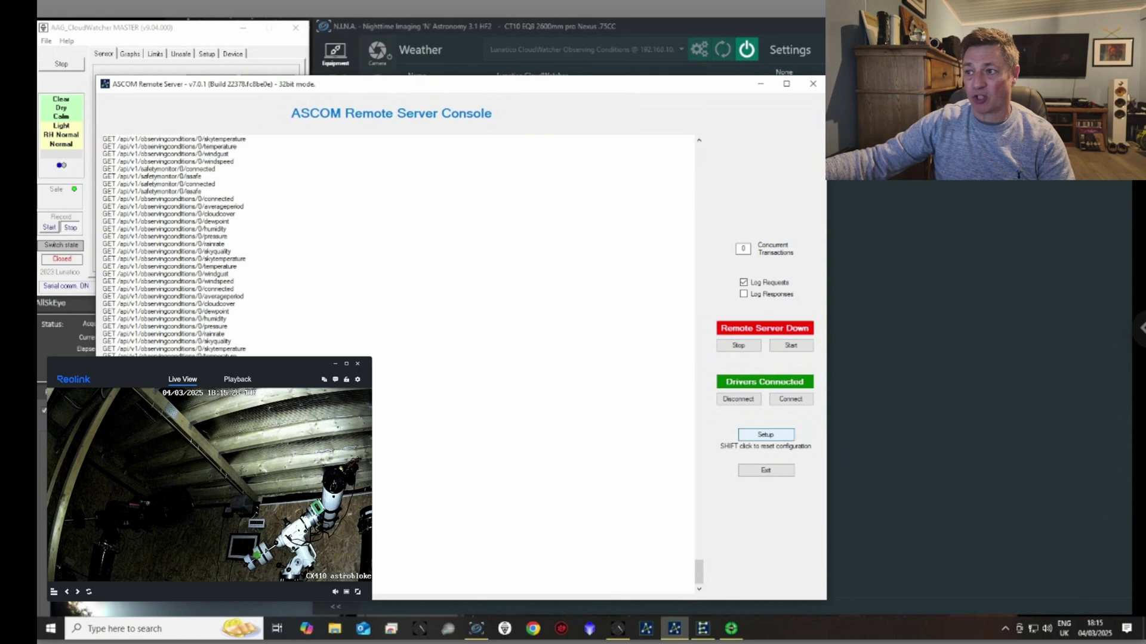
In Setup, keep device 0 as SafetyMonitor using the Lunatico CloudWatcher Safety Monitor driver
{"action": "left_click", "coordinate": [771, 439]}
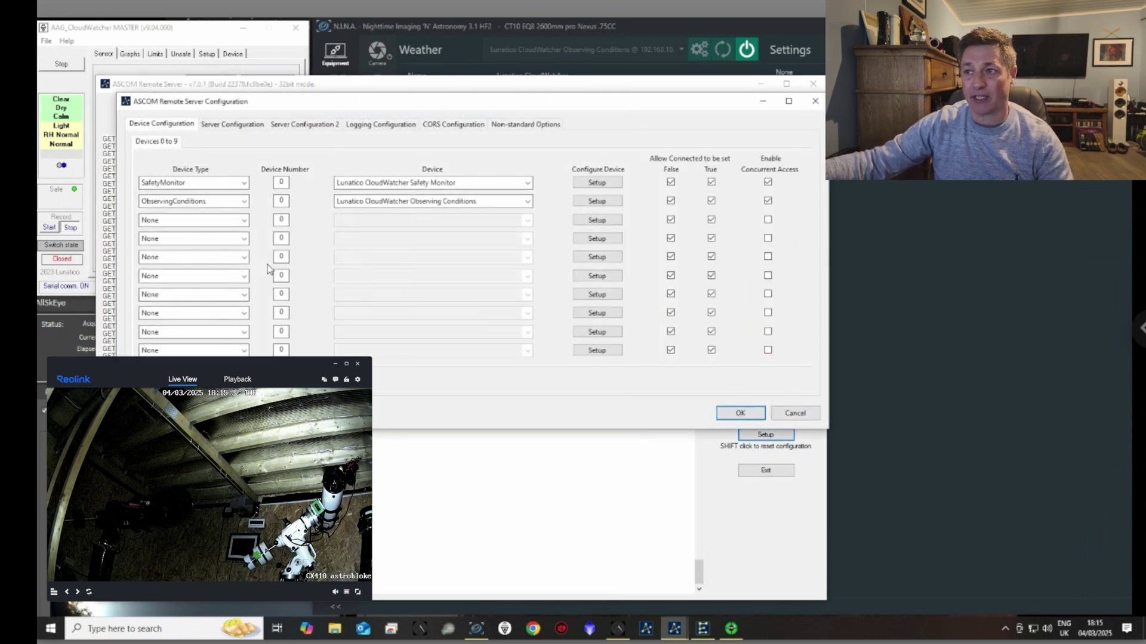
{"action": "left_click", "coordinate": [244, 183]}
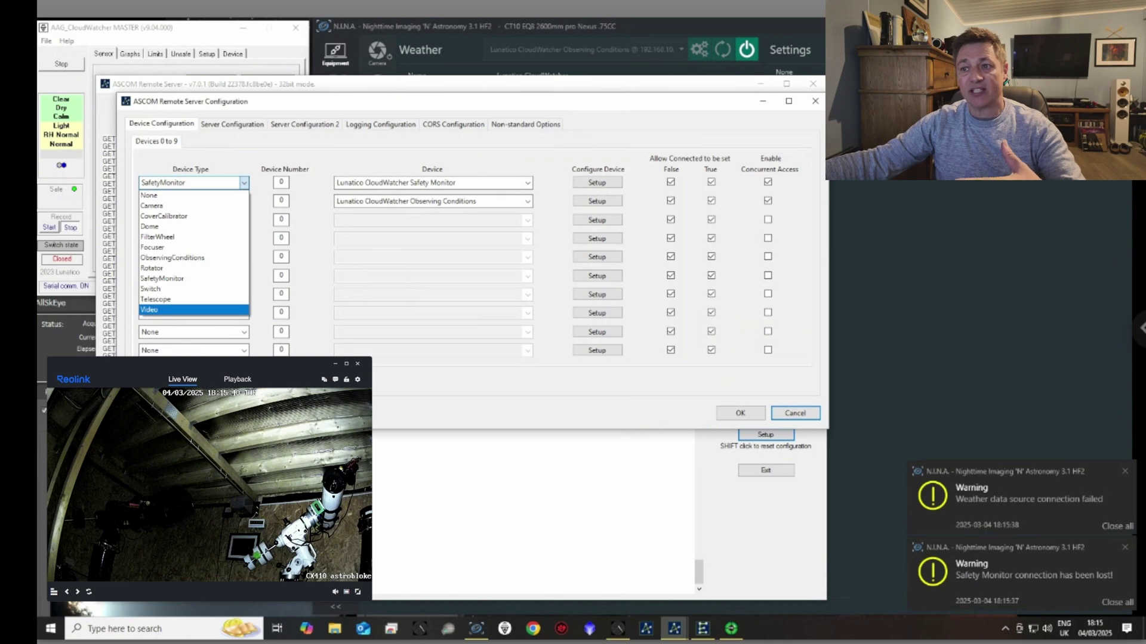
{"action": "left_click", "coordinate": [1111, 603]}
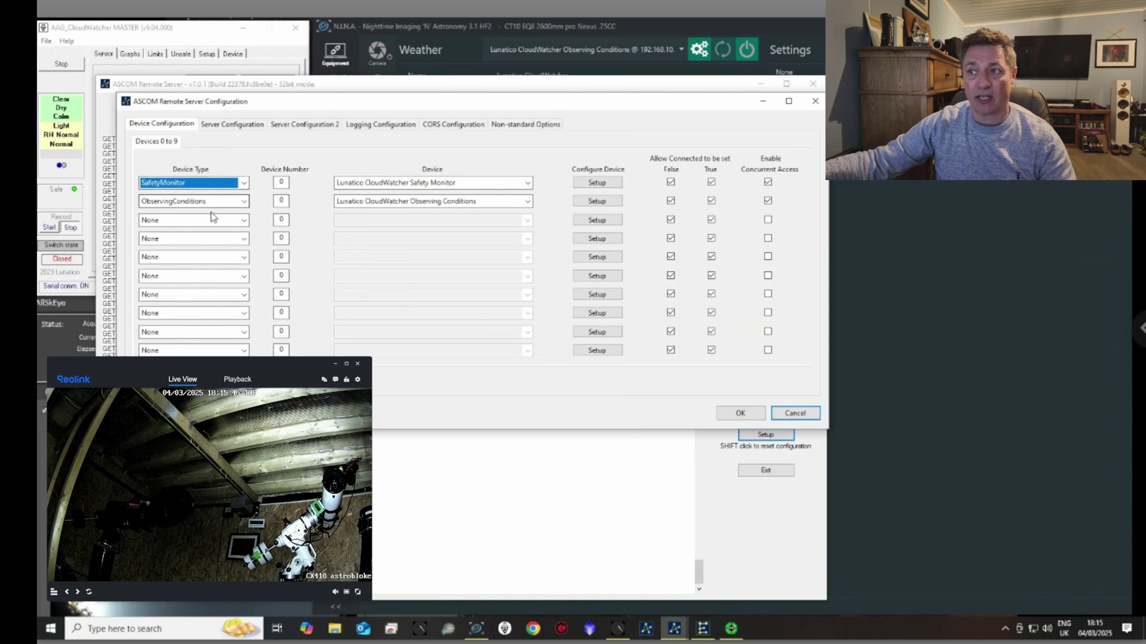
{"action": "left_click", "coordinate": [527, 183]}
{"action": "left_click", "coordinate": [502, 195]}
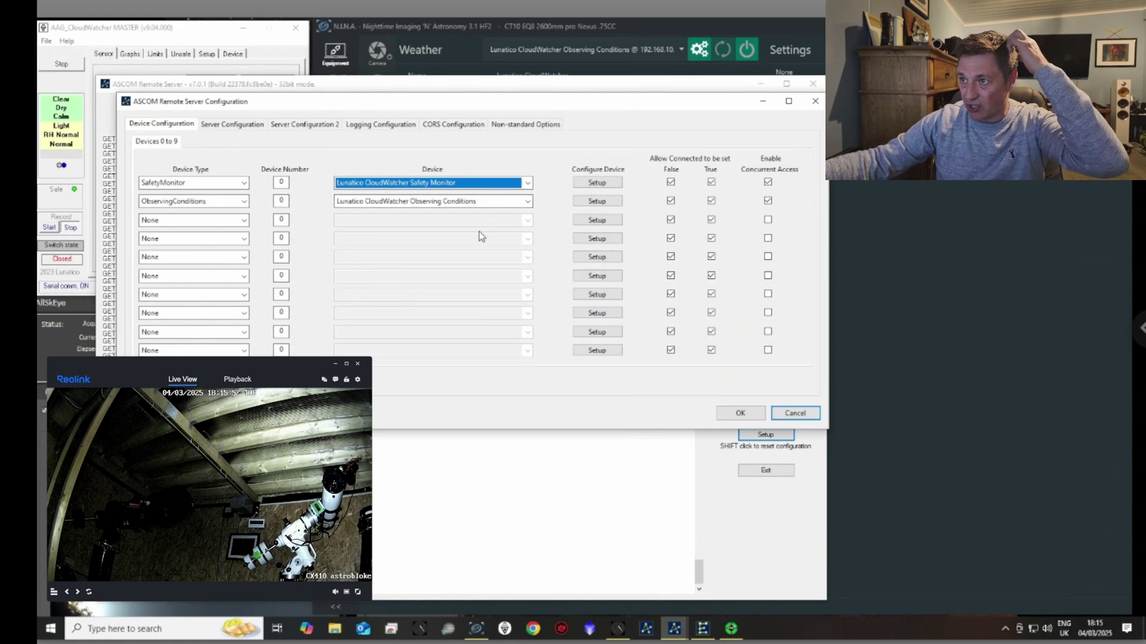
Leave the server IP address on All IP Addresses and save the configuration
{"action": "left_click", "coordinate": [237, 126]}
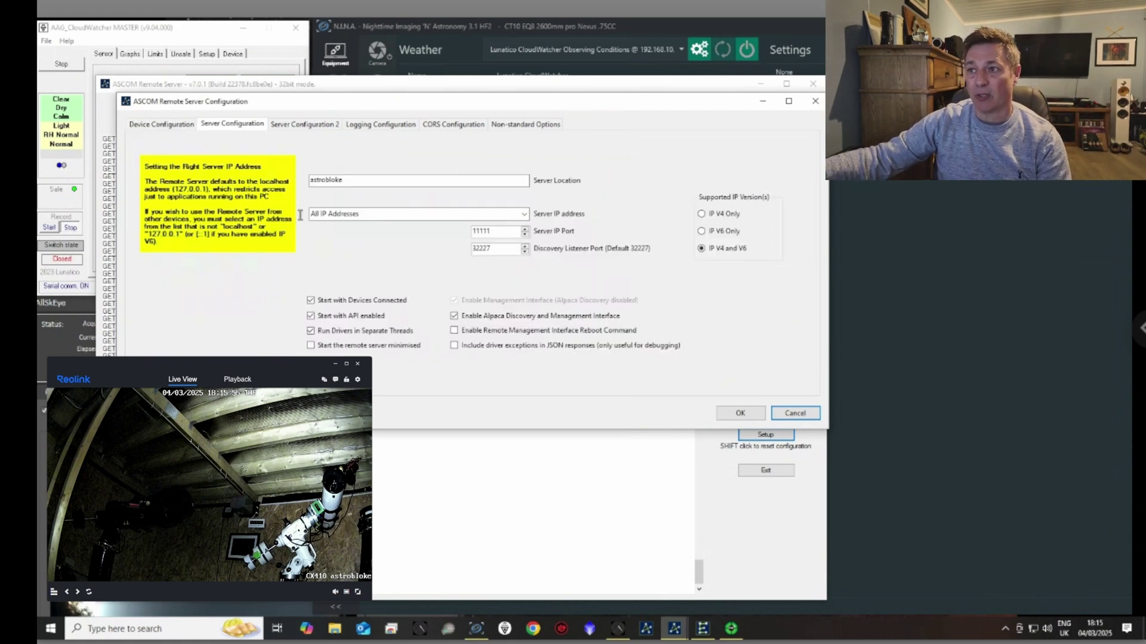
{"action": "left_click", "coordinate": [524, 214]}
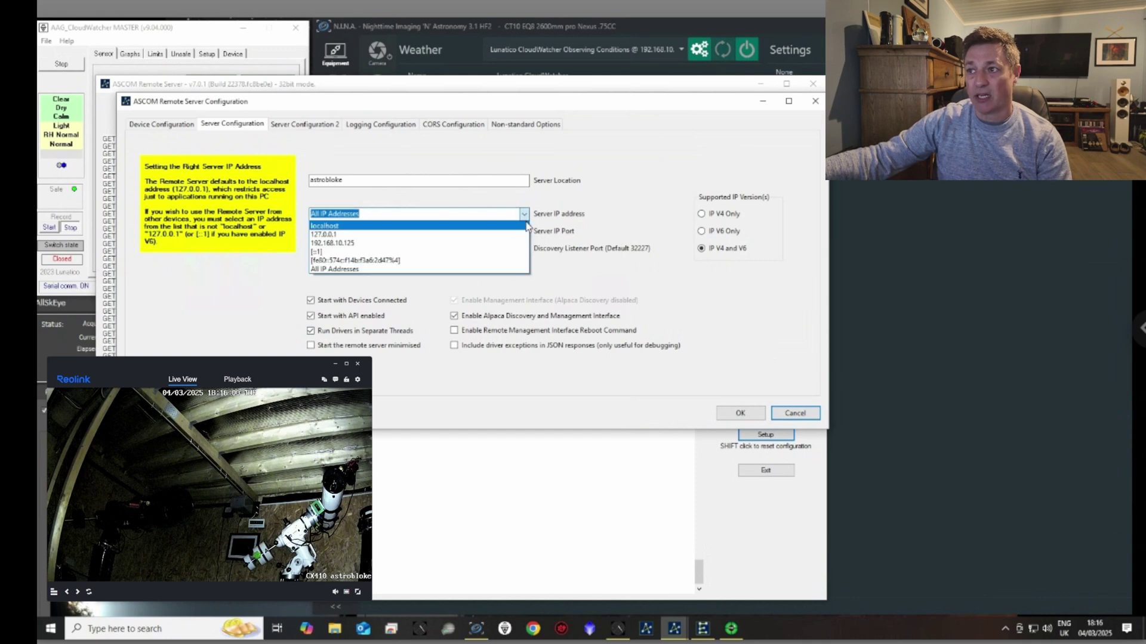
{"action": "left_click", "coordinate": [524, 213]}
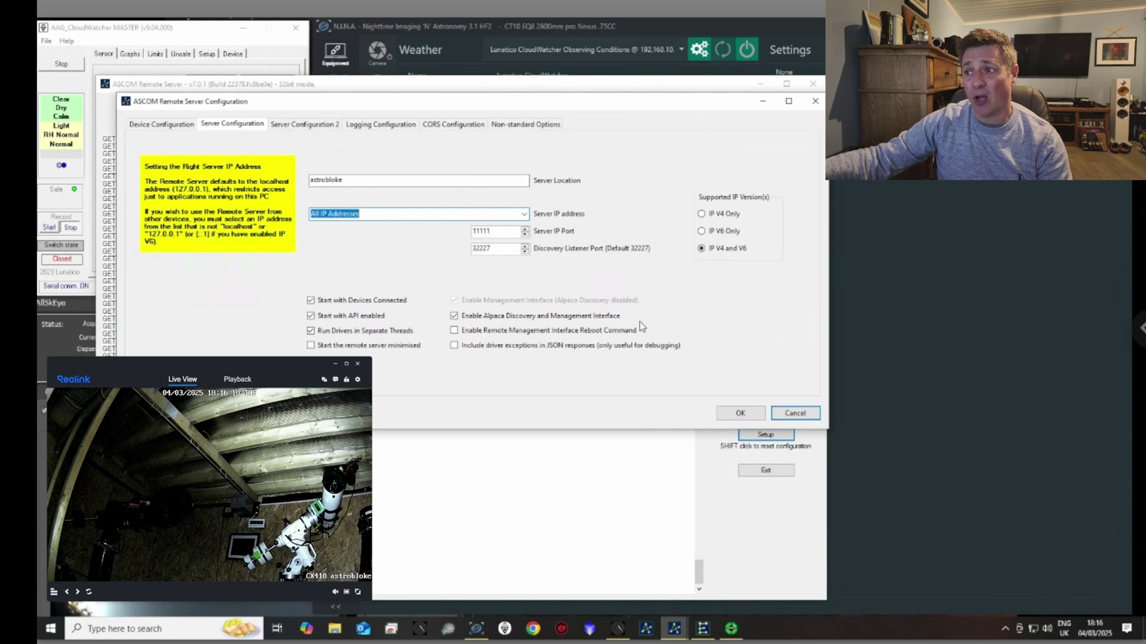
{"action": "left_click", "coordinate": [736, 415]}
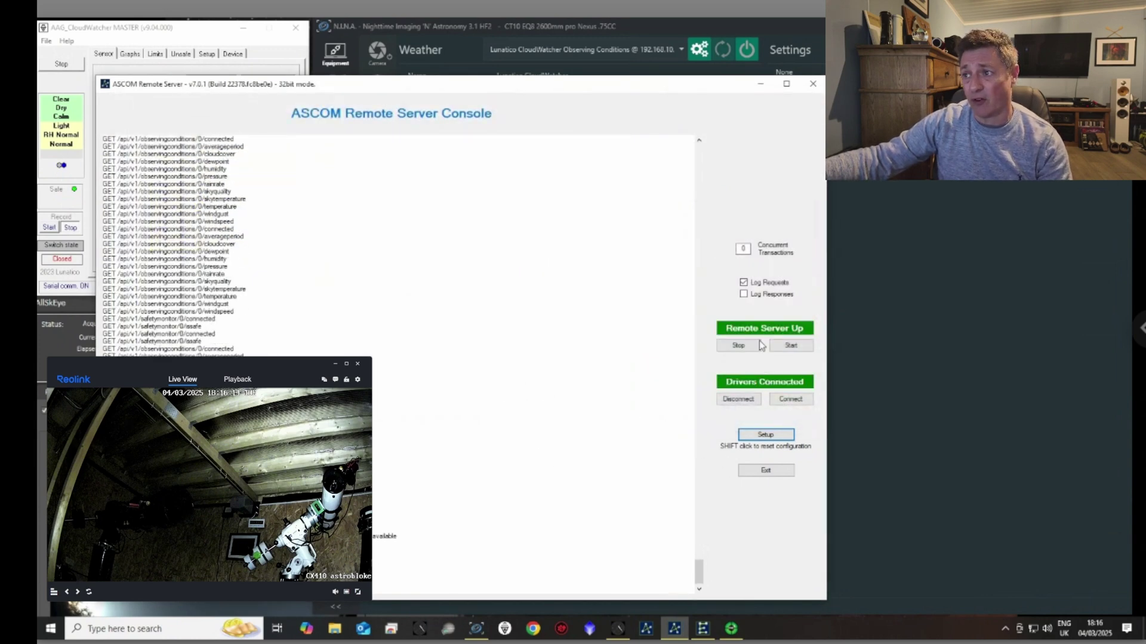
Start the remote server, connect the CloudWatcher drivers, and minimise the console
{"action": "left_click", "coordinate": [791, 346]}
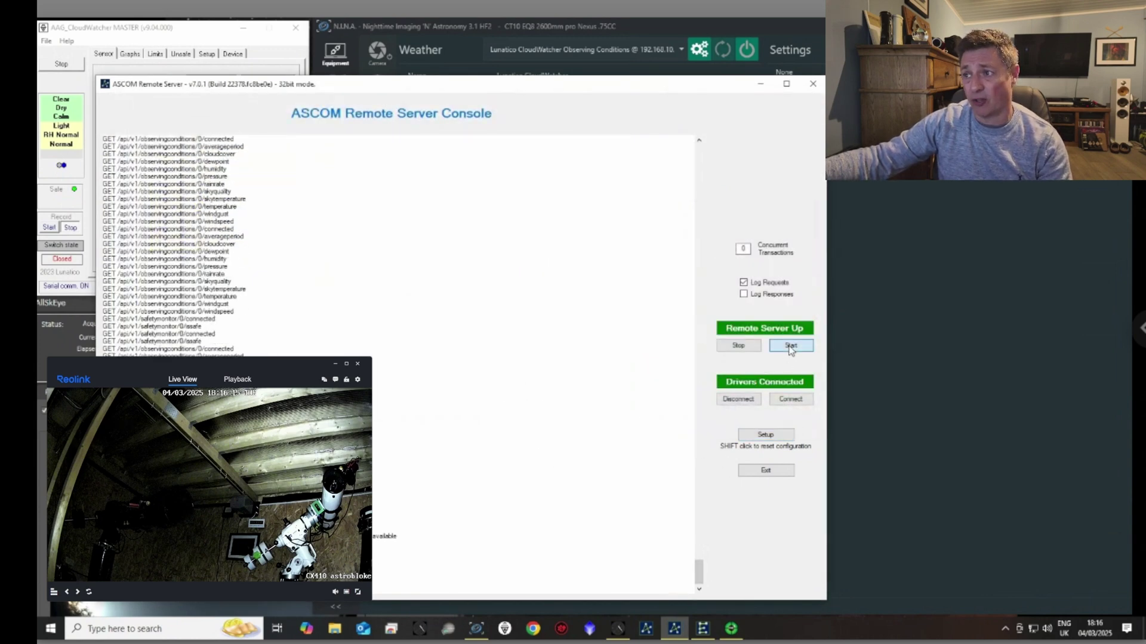
{"action": "left_click", "coordinate": [798, 400]}
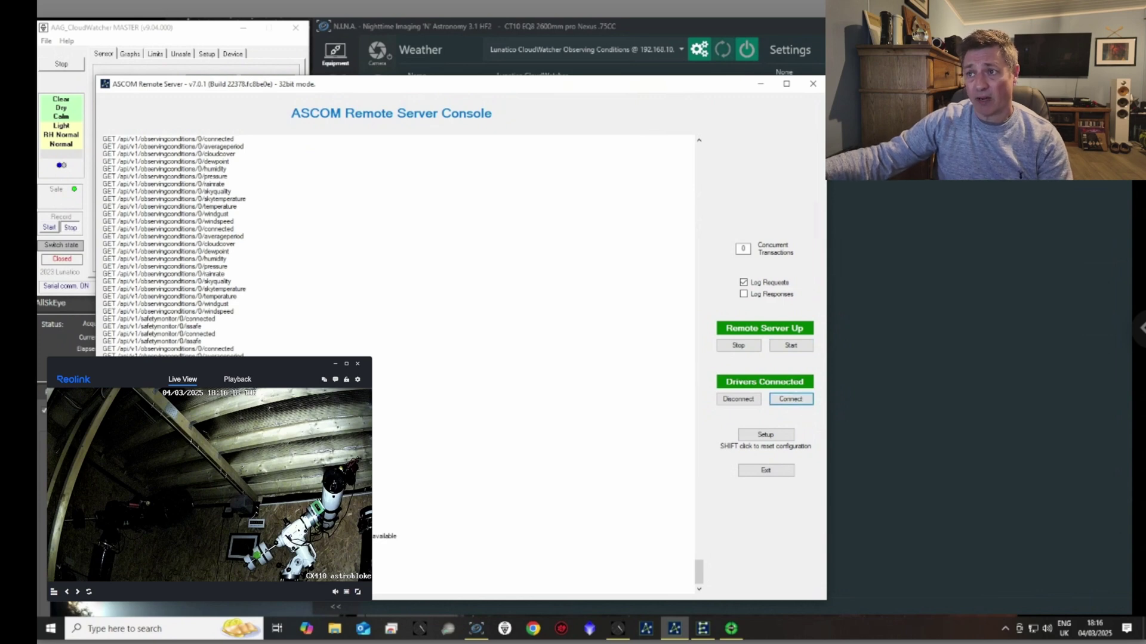
{"action": "left_click", "coordinate": [760, 87]}
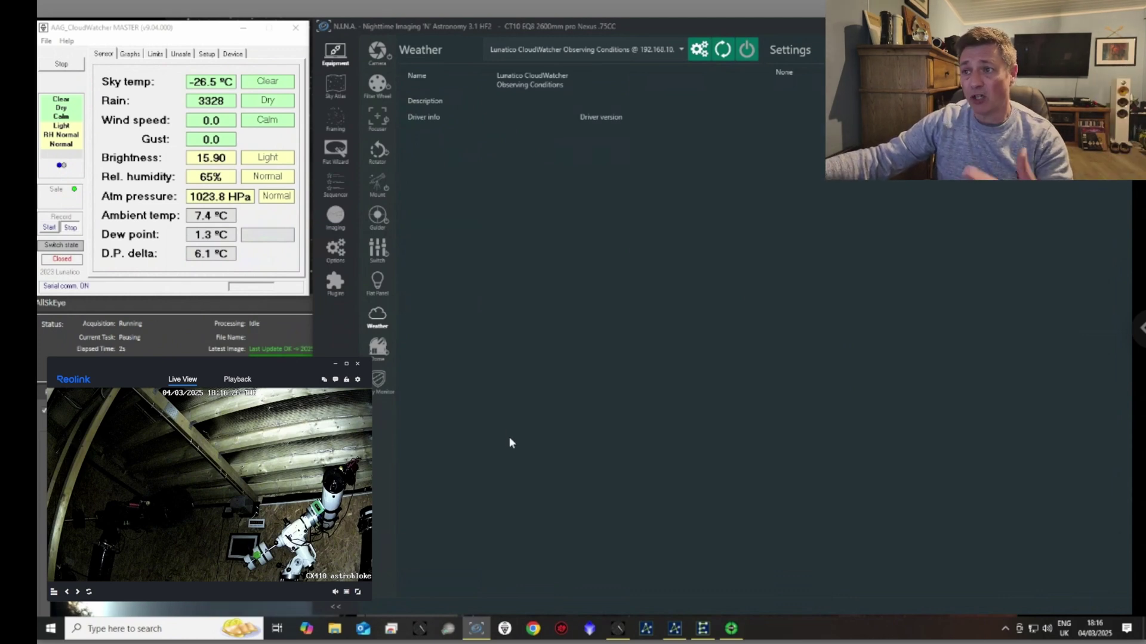
Select the Alpaca CloudWatcher Observing Conditions at 192.168.10.125 as the weather source and connect it
{"action": "left_click", "coordinate": [346, 245]}
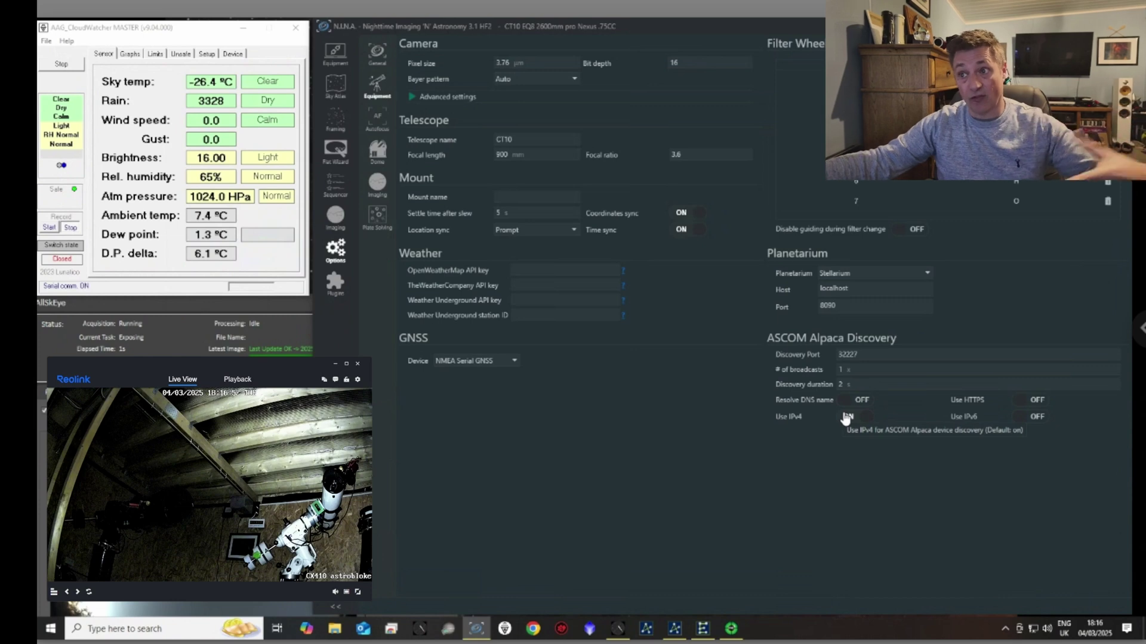
{"action": "left_click", "coordinate": [335, 54]}
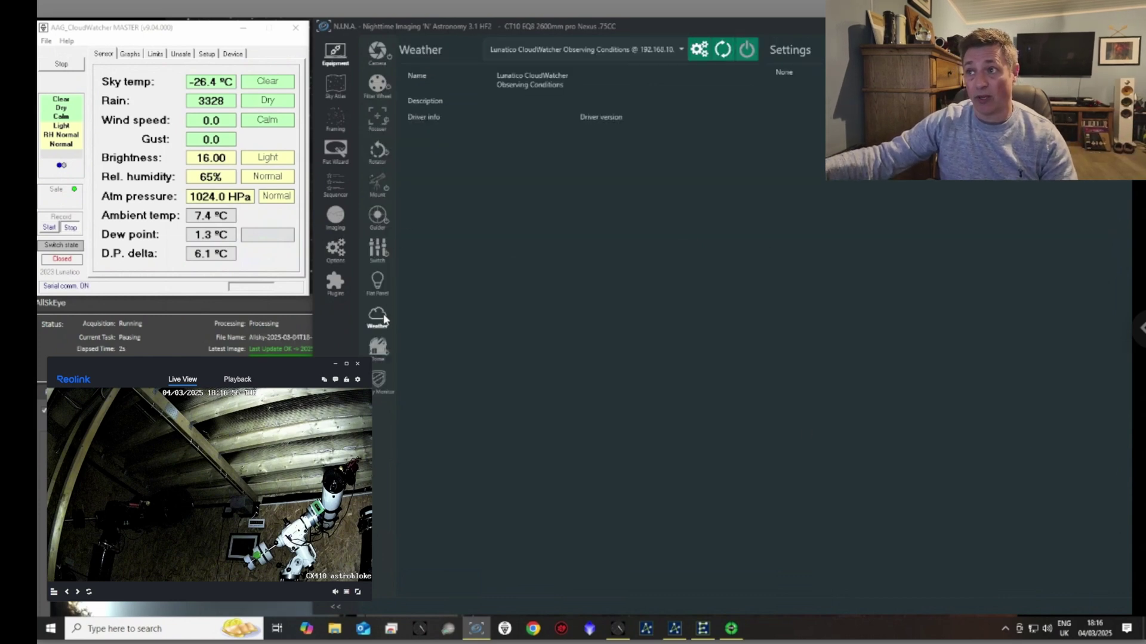
{"action": "left_click", "coordinate": [682, 49]}
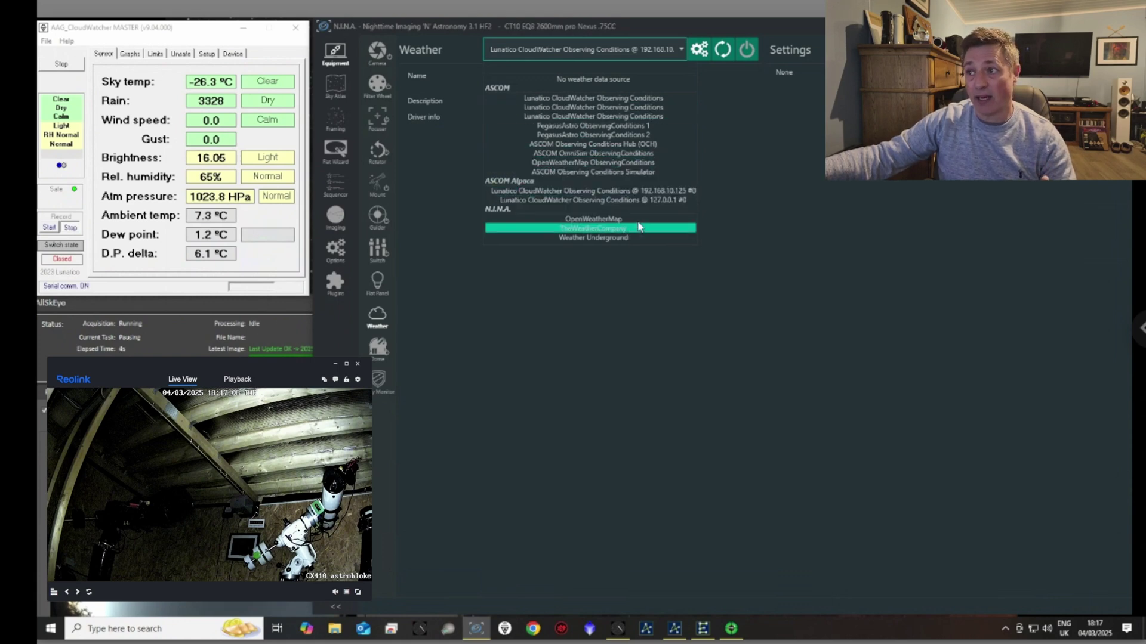
{"action": "left_click", "coordinate": [627, 191]}
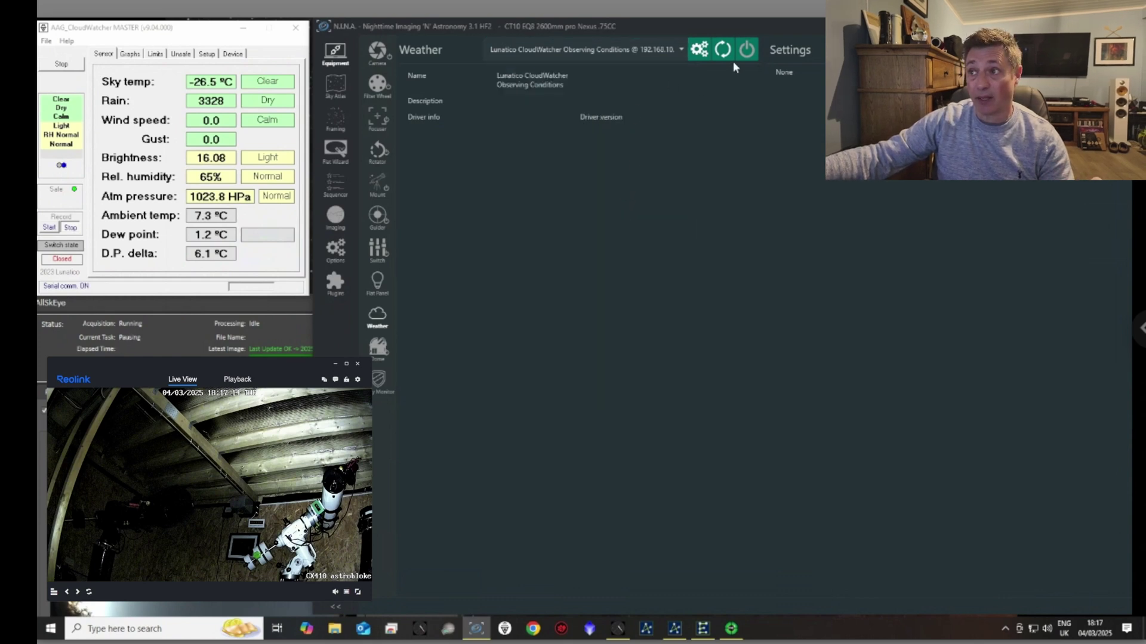
{"action": "left_click", "coordinate": [746, 51]}
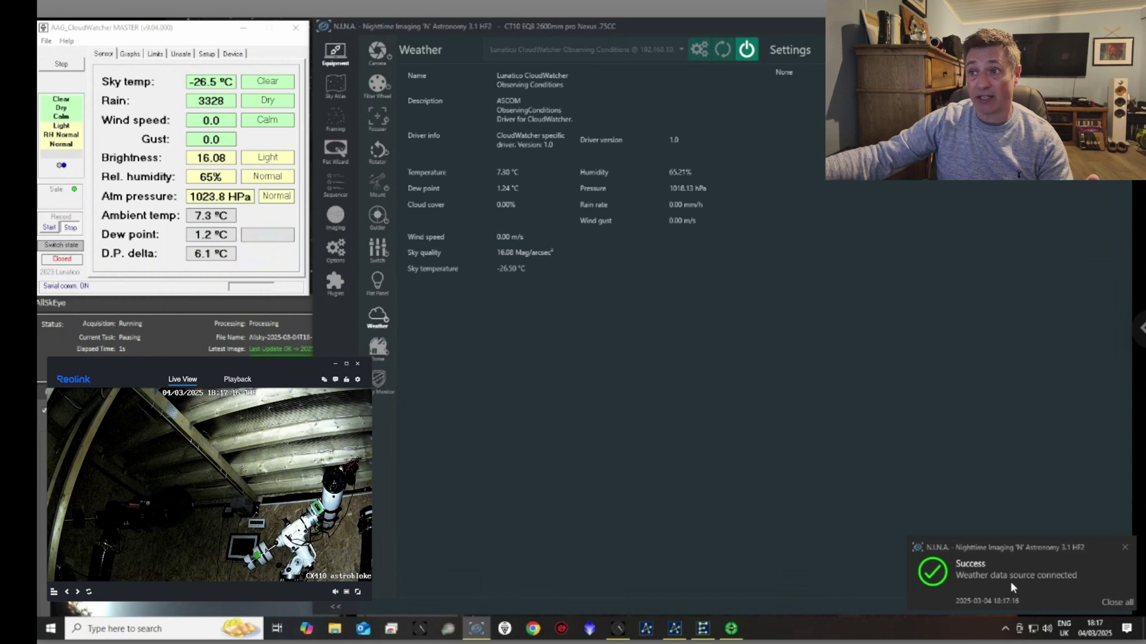
Connect the Alpaca CloudWatcher Safety Monitor, then check the remote server console and minimise it
{"action": "left_click", "coordinate": [380, 381]}
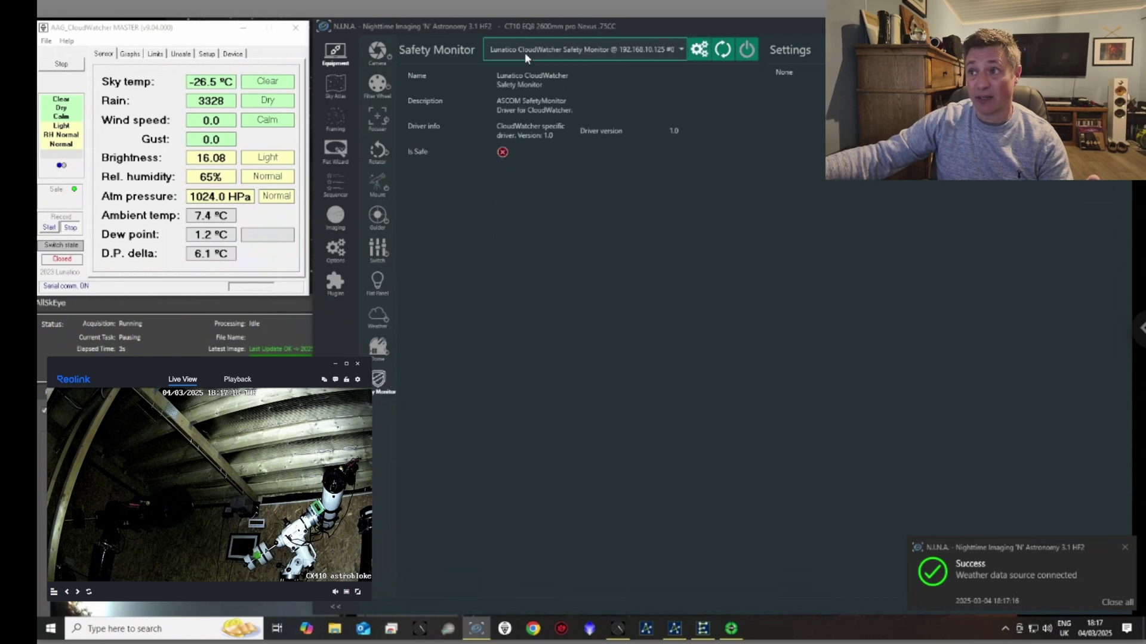
{"action": "left_click", "coordinate": [746, 50]}
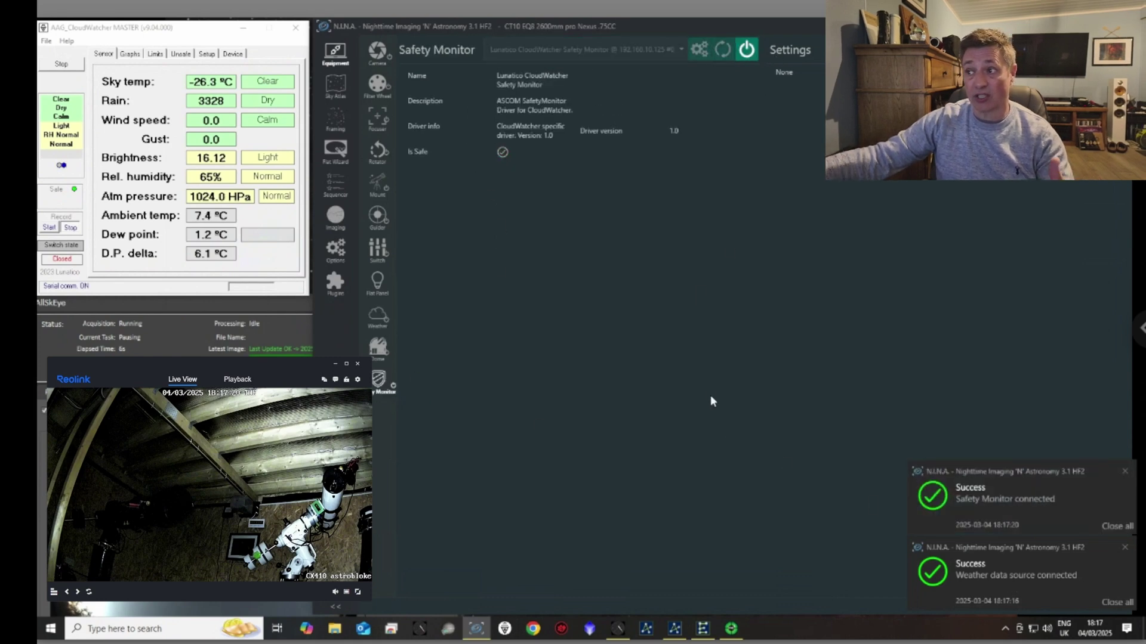
{"action": "left_click", "coordinate": [1110, 526]}
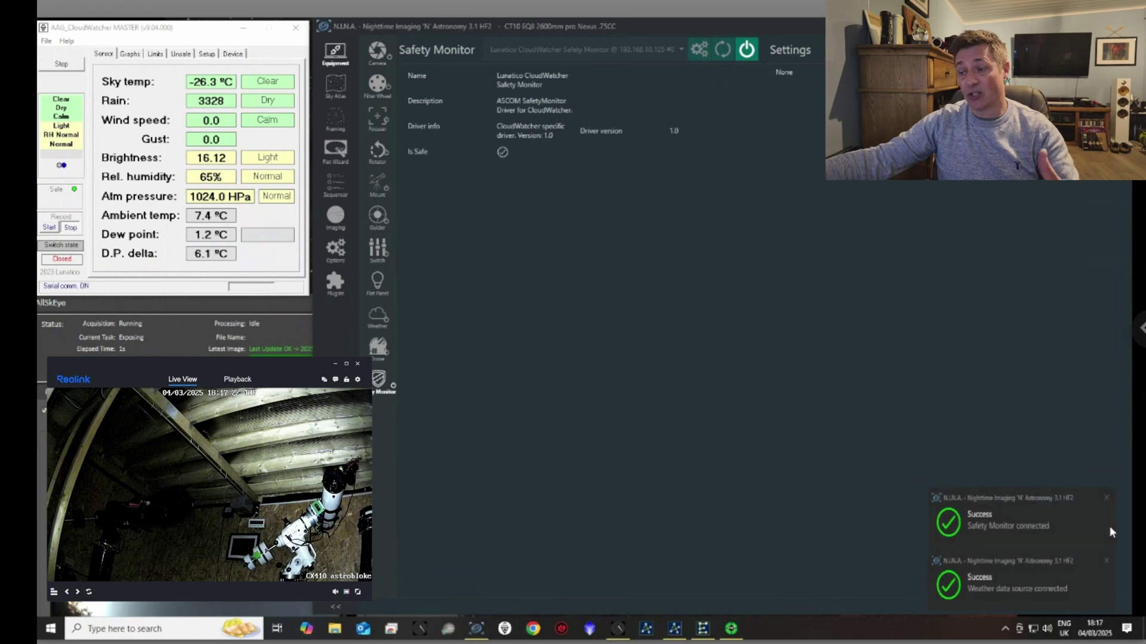
{"action": "left_click", "coordinate": [675, 629]}
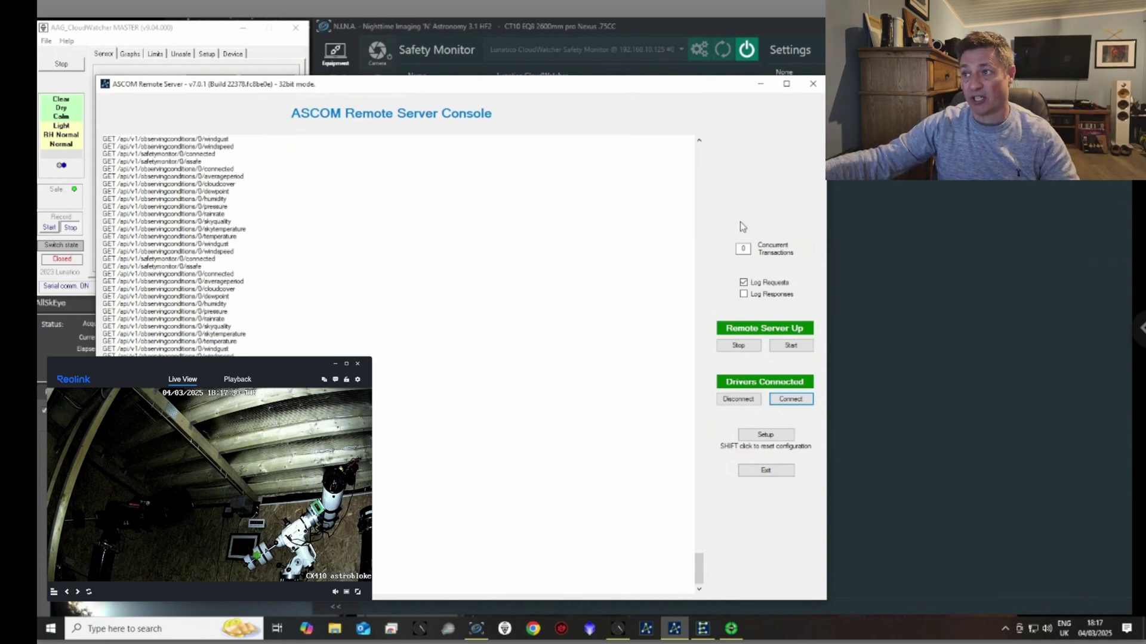
{"action": "left_click", "coordinate": [759, 84]}
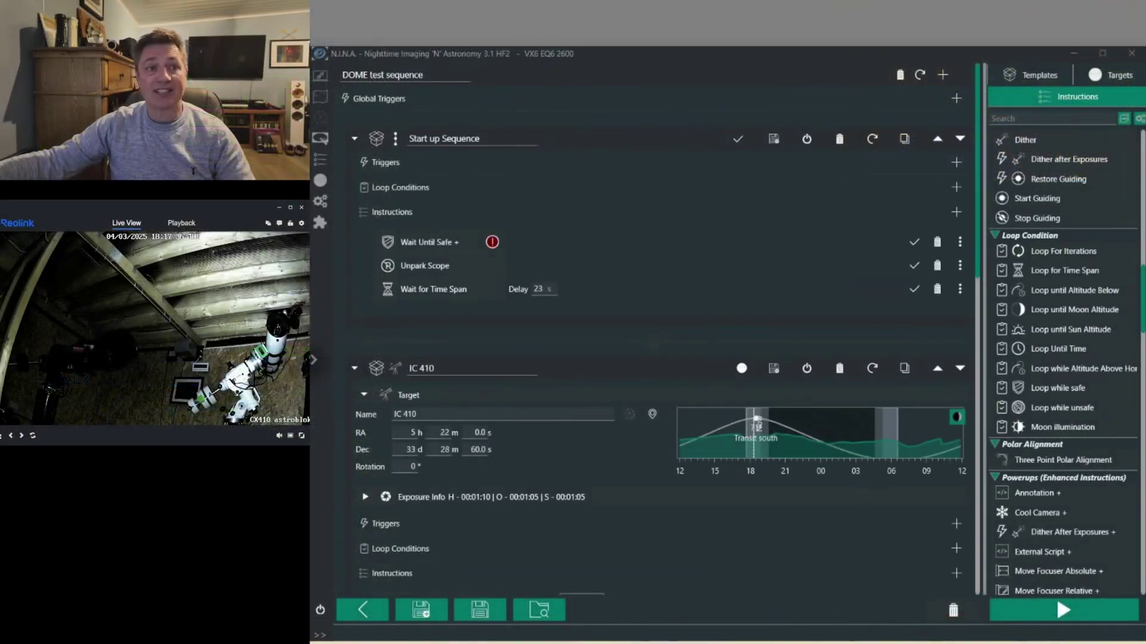
Choose Lunatico CloudWatcher Observing Conditions as the weather data source and connect it
{"action": "left_click", "coordinate": [321, 76]}
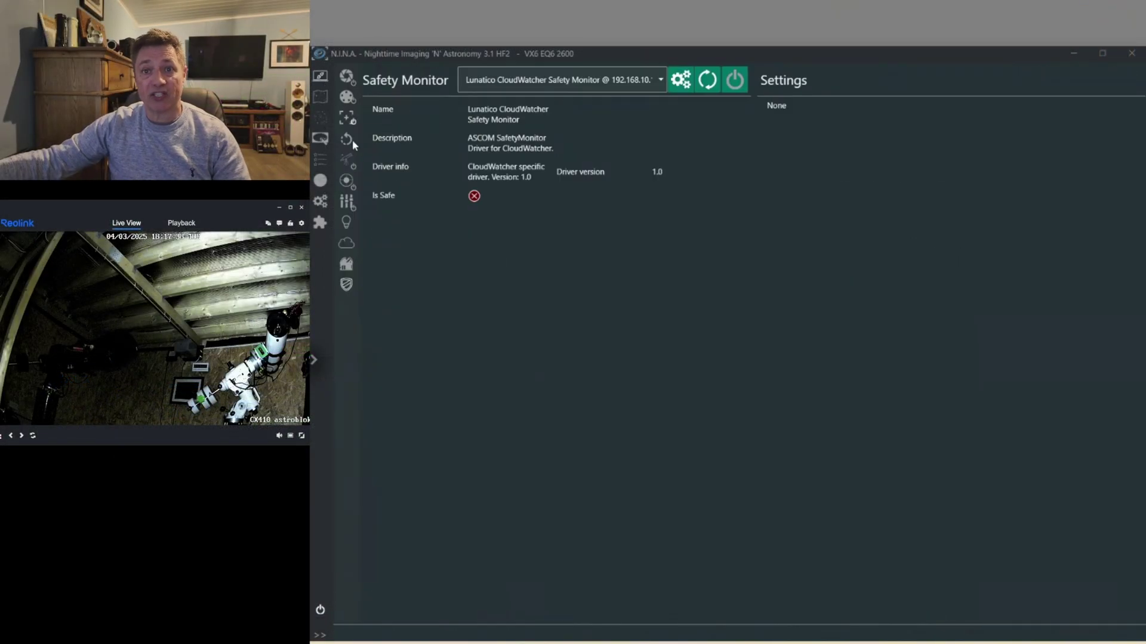
{"action": "left_click", "coordinate": [346, 243]}
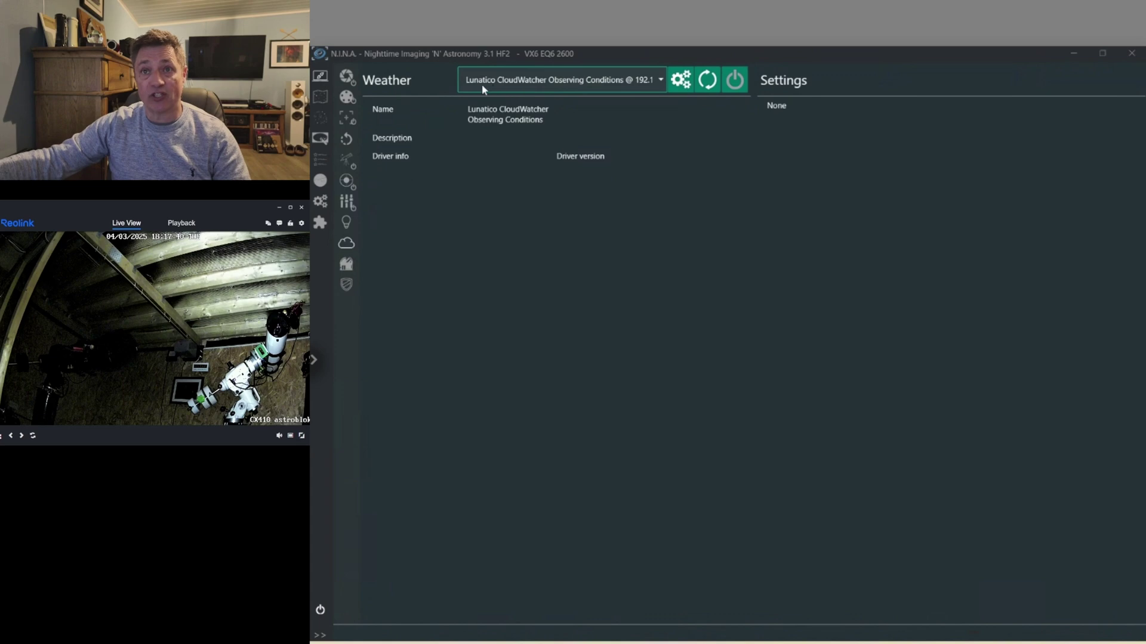
{"action": "left_click", "coordinate": [651, 84]}
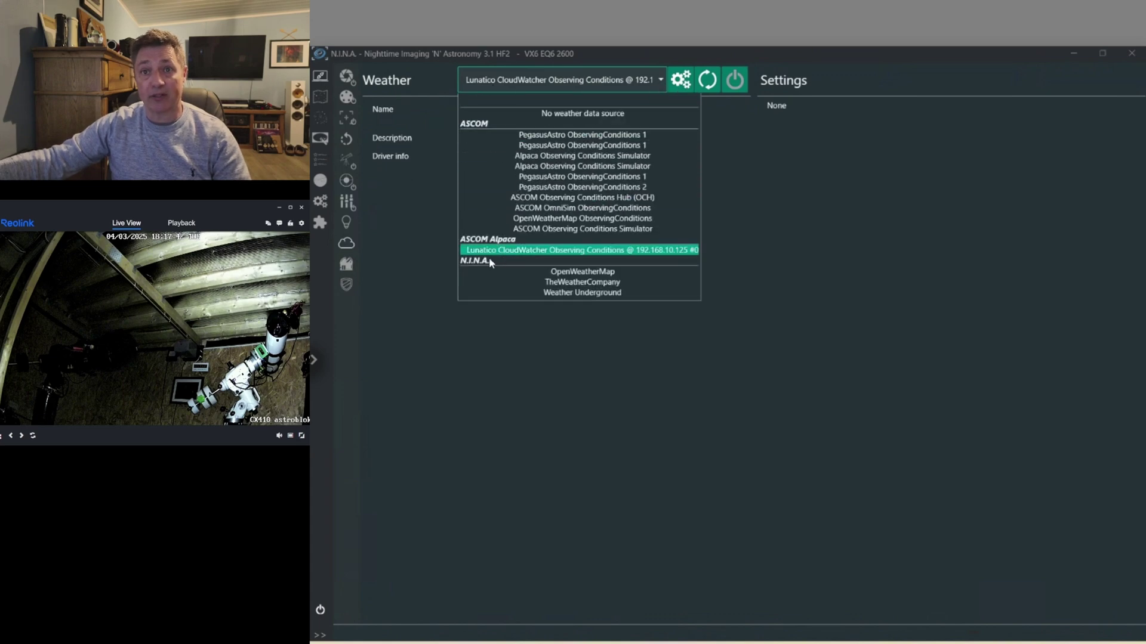
{"action": "left_click", "coordinate": [545, 252]}
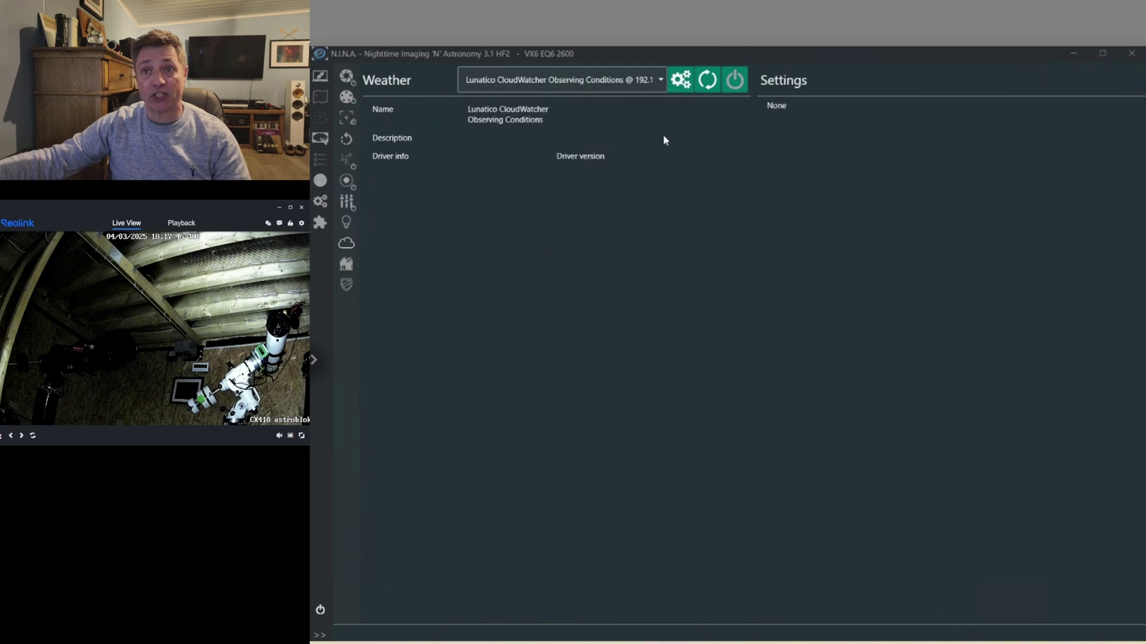
{"action": "left_click", "coordinate": [734, 79]}
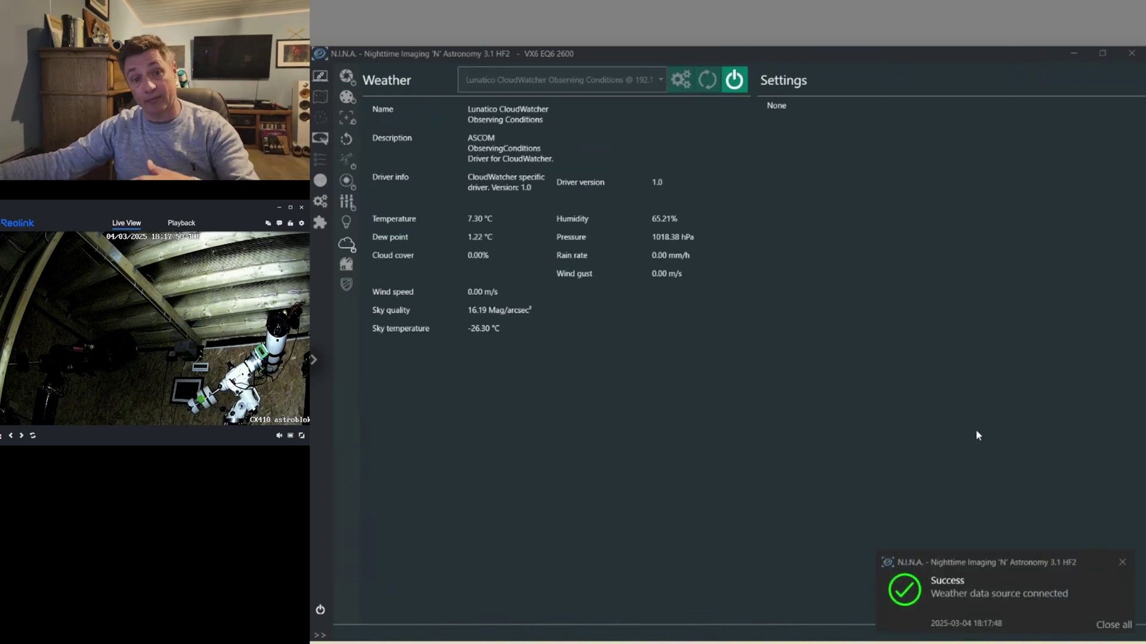
Connect the Lunatico CloudWatcher Safety Monitor and clear the success notifications
{"action": "left_click", "coordinate": [348, 285]}
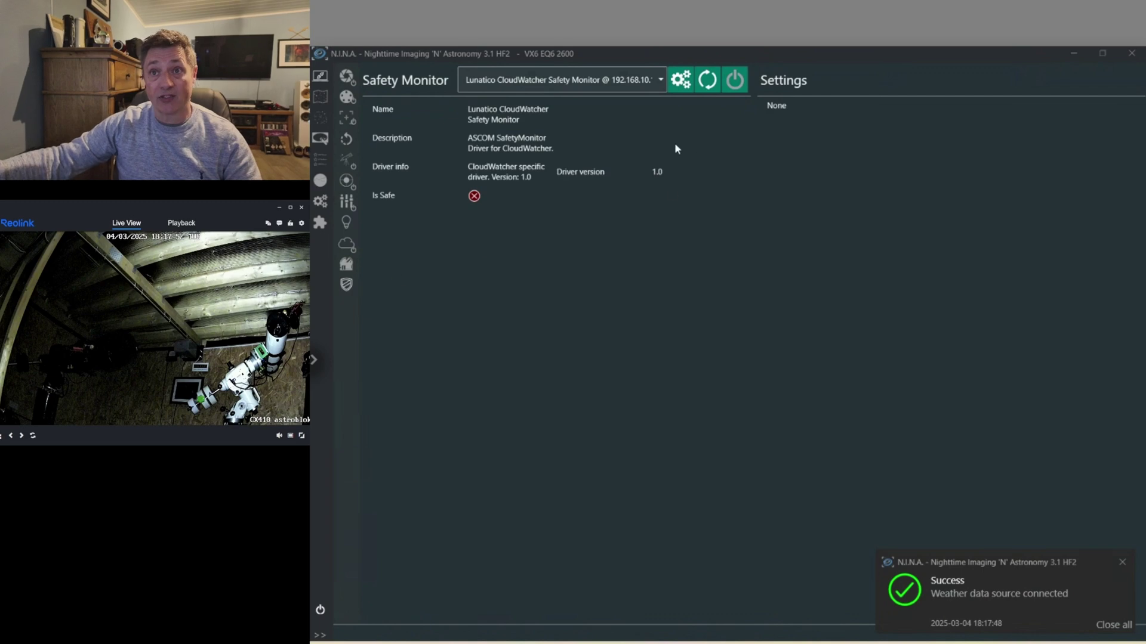
{"action": "left_click", "coordinate": [737, 89]}
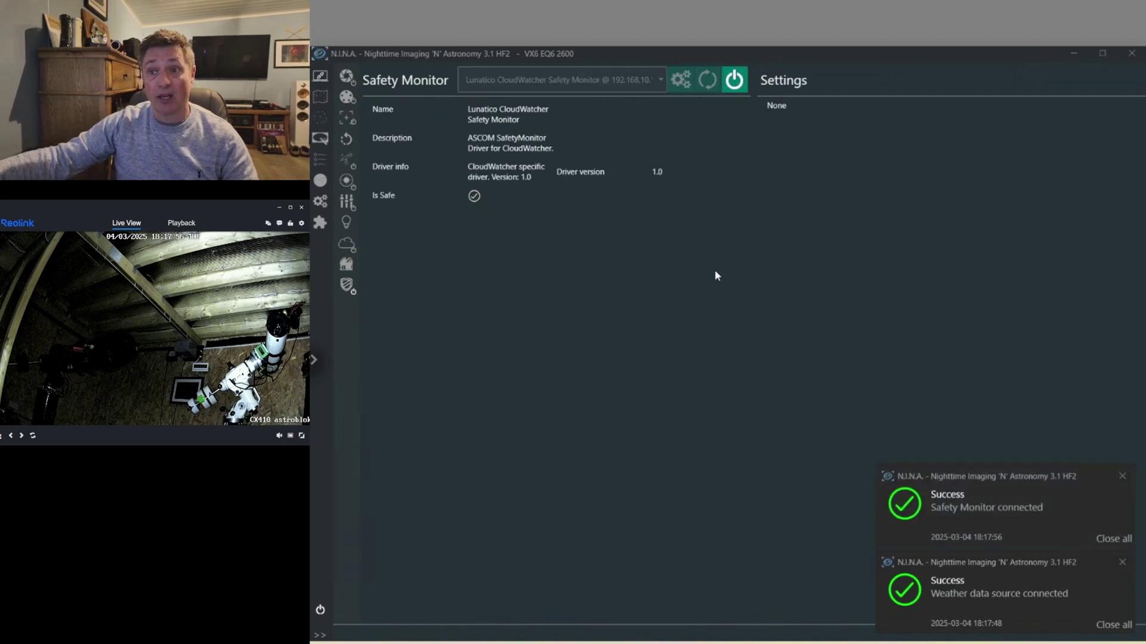
{"action": "left_click", "coordinate": [1119, 625]}
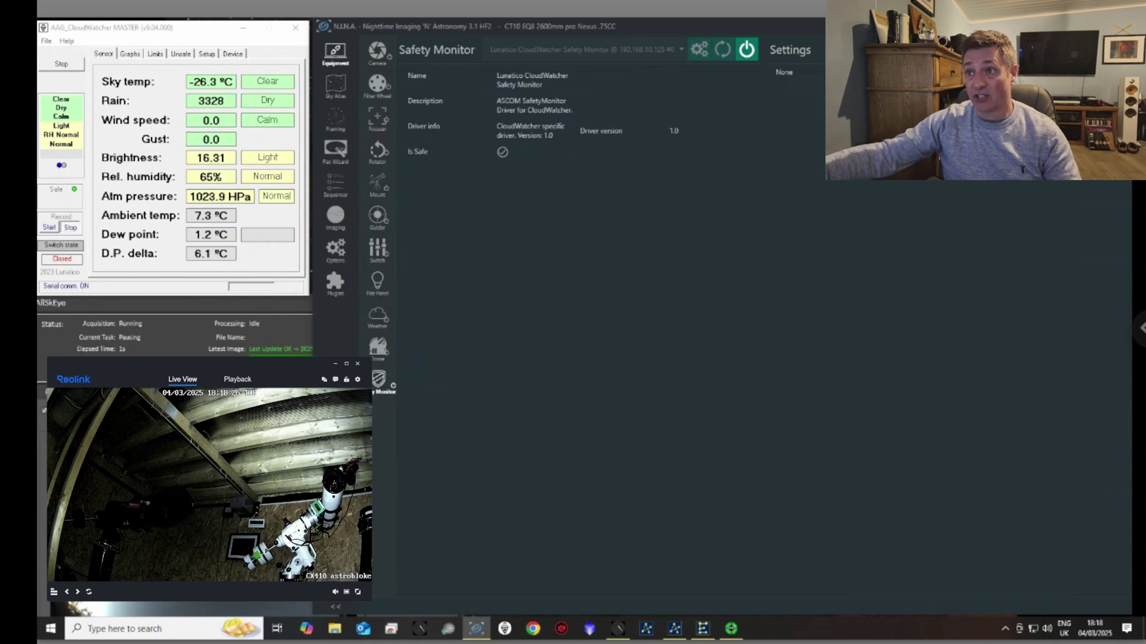
In CloudWatcher's Setup > Unsafe list, mark Light brightness as unsafe
{"action": "left_click", "coordinate": [207, 54]}
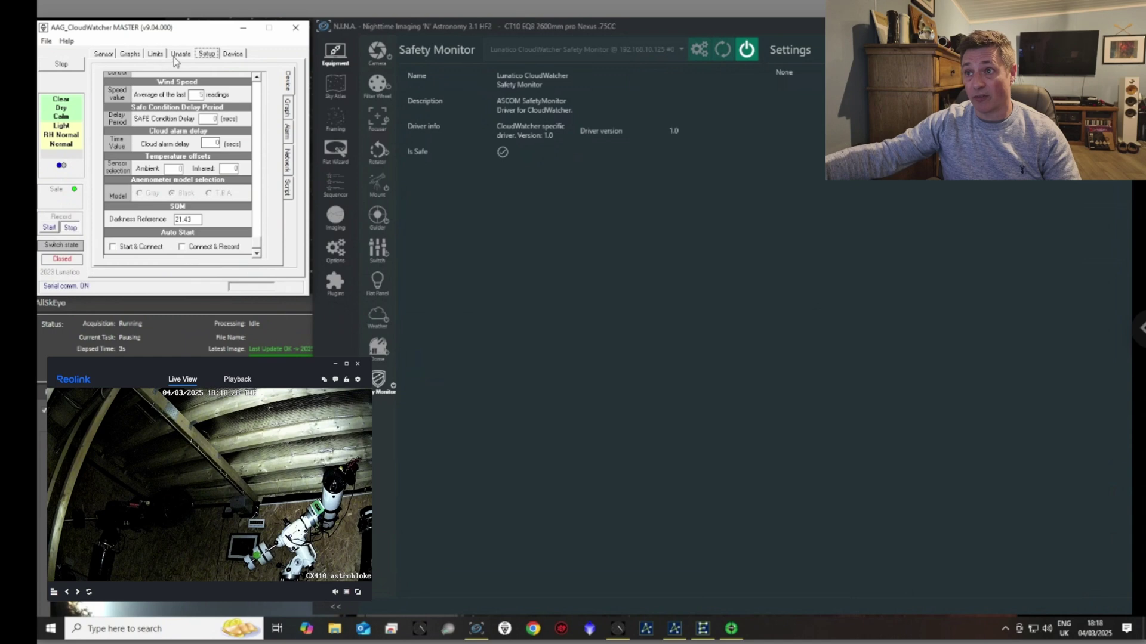
{"action": "left_click", "coordinate": [179, 54]}
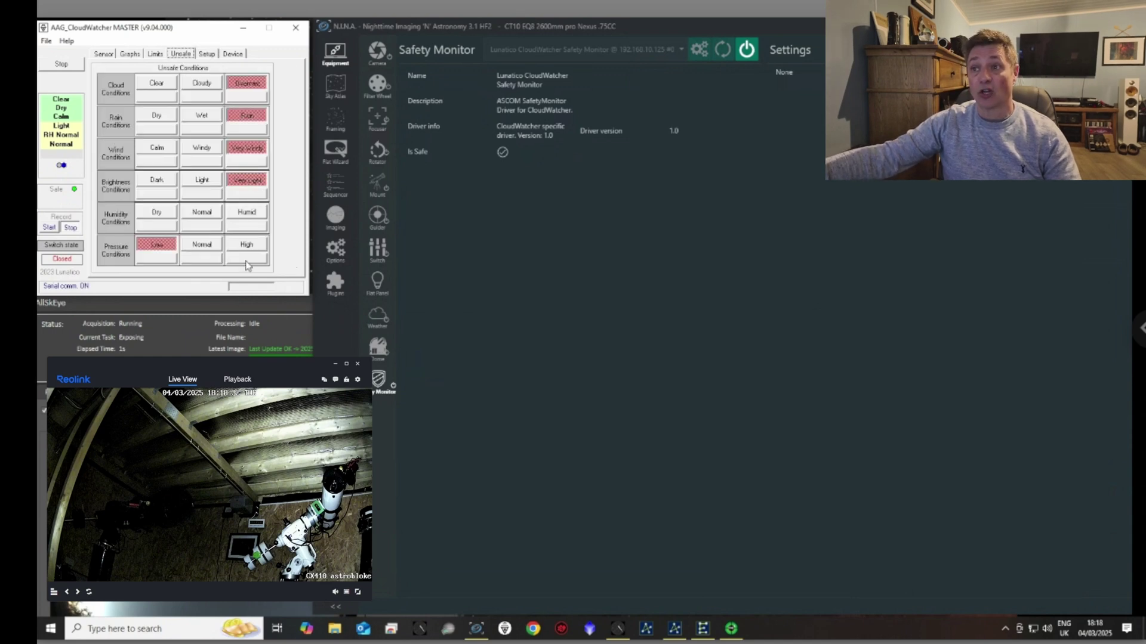
{"action": "left_click", "coordinate": [206, 183]}
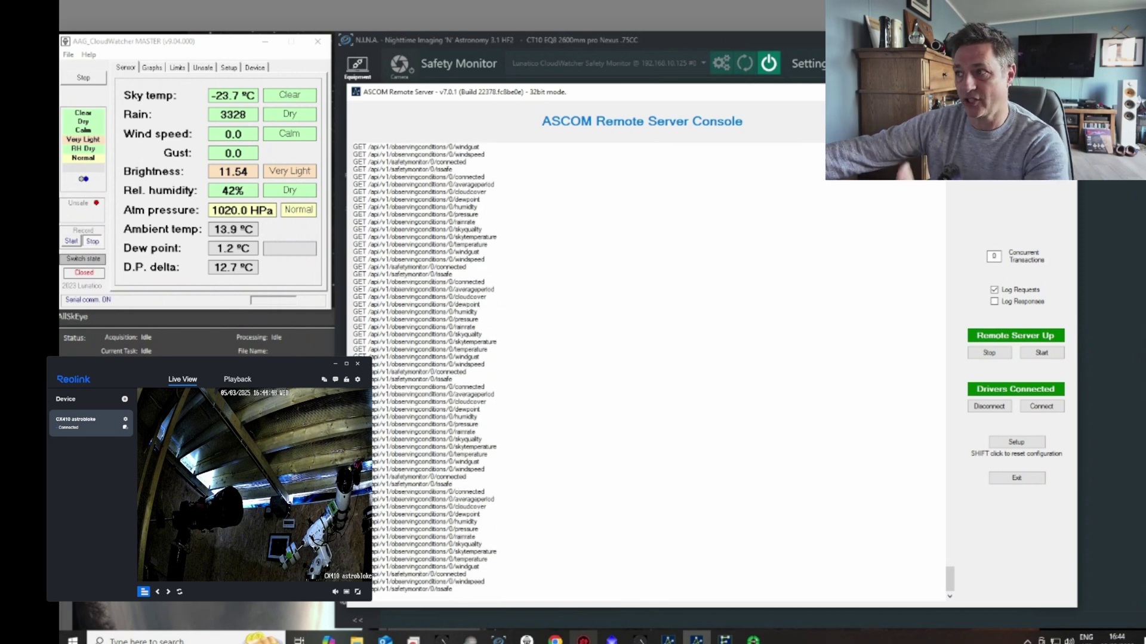
Switch away from the ASCOM Remote Server console back to N.I.N.A. with Alt+Tab
{"action": "key", "text": "alt+Tab"}
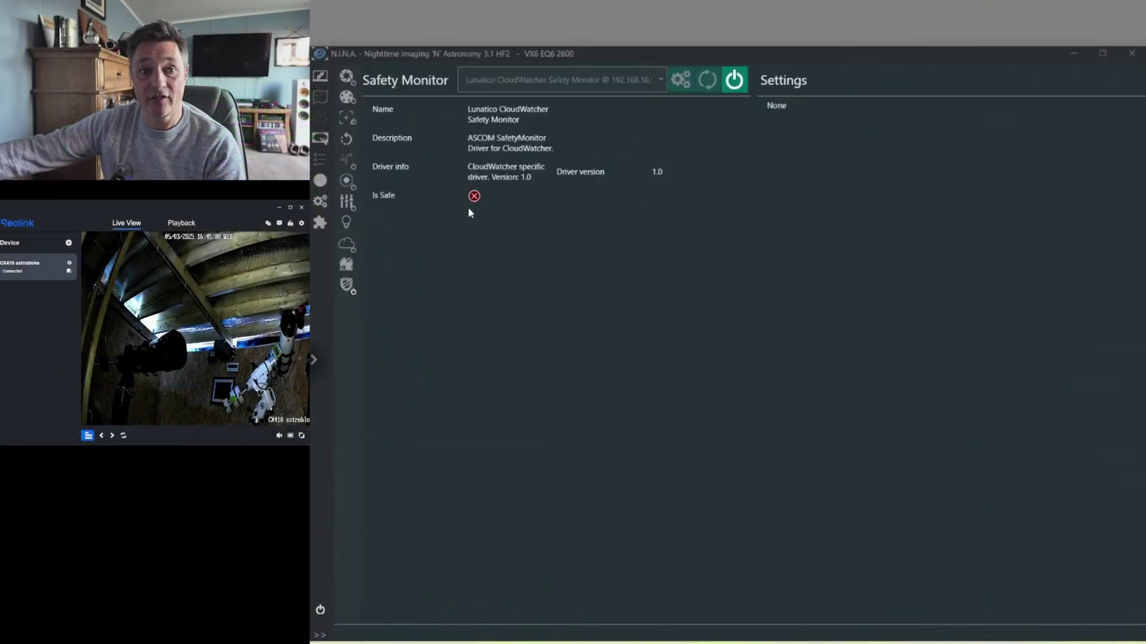
Load DOME test sequence.json in the Sequencer, discarding the empty unsaved sequence
{"action": "left_click", "coordinate": [325, 163]}
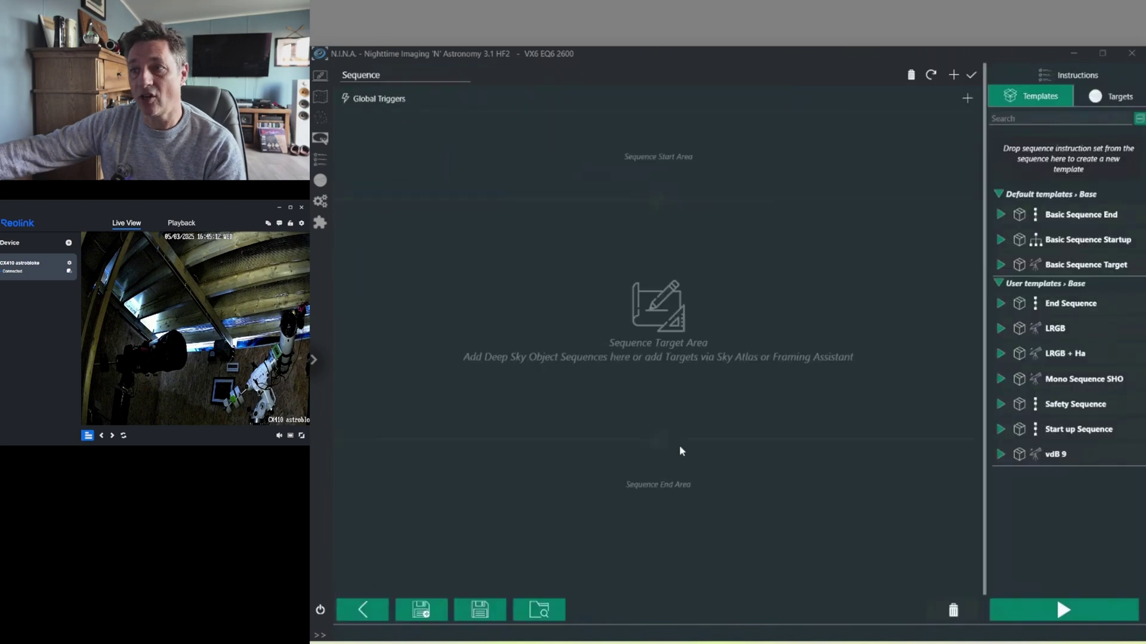
{"action": "left_click", "coordinate": [555, 607]}
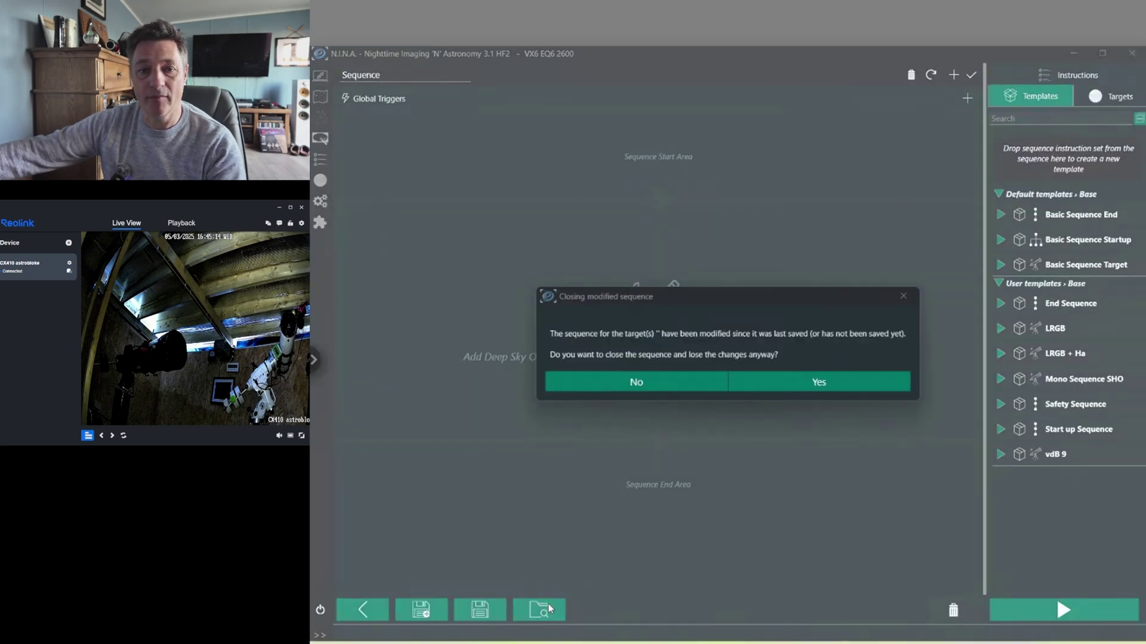
{"action": "left_click", "coordinate": [824, 382]}
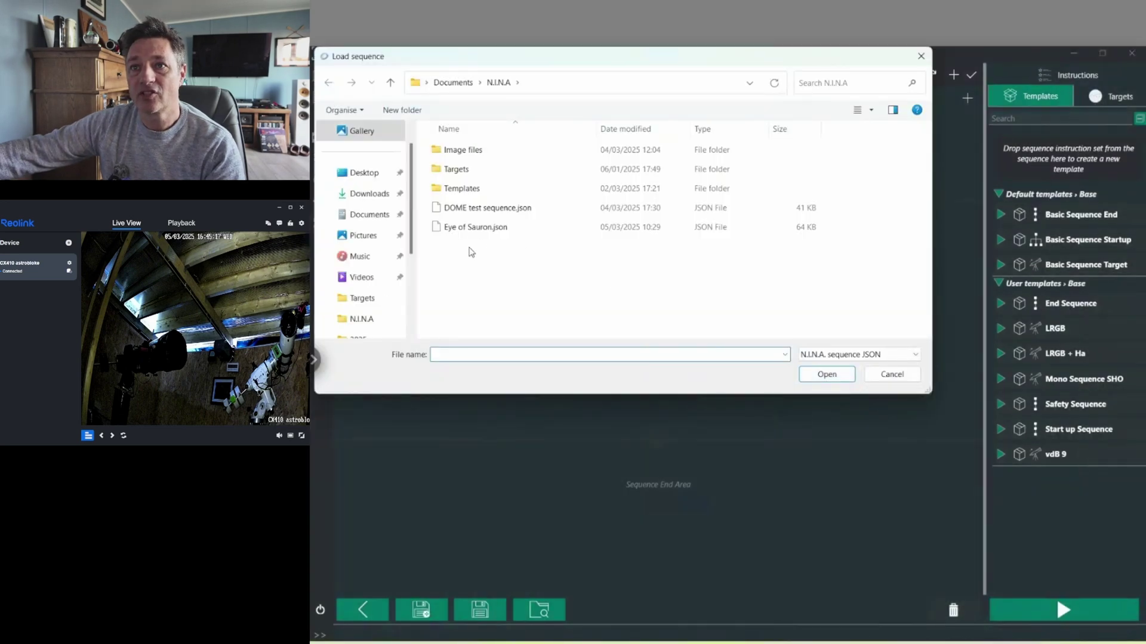
{"action": "double_click", "coordinate": [480, 208]}
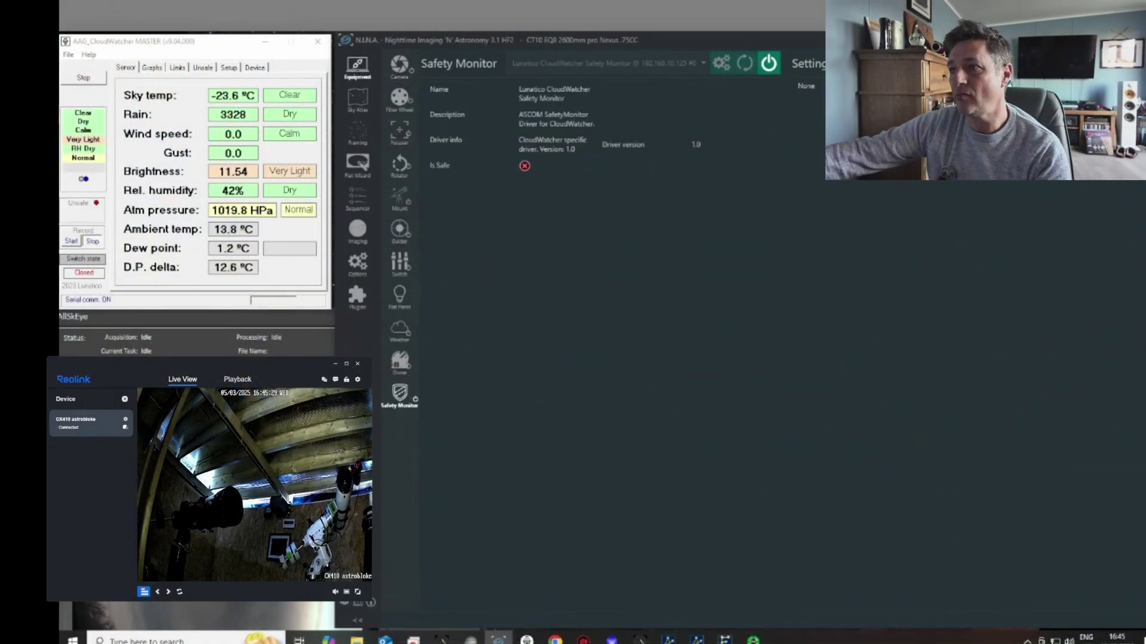
Reload DOME Test Sequence.json into the Sequencer, answering Yes to discard the current sequence
{"action": "left_click", "coordinate": [357, 200]}
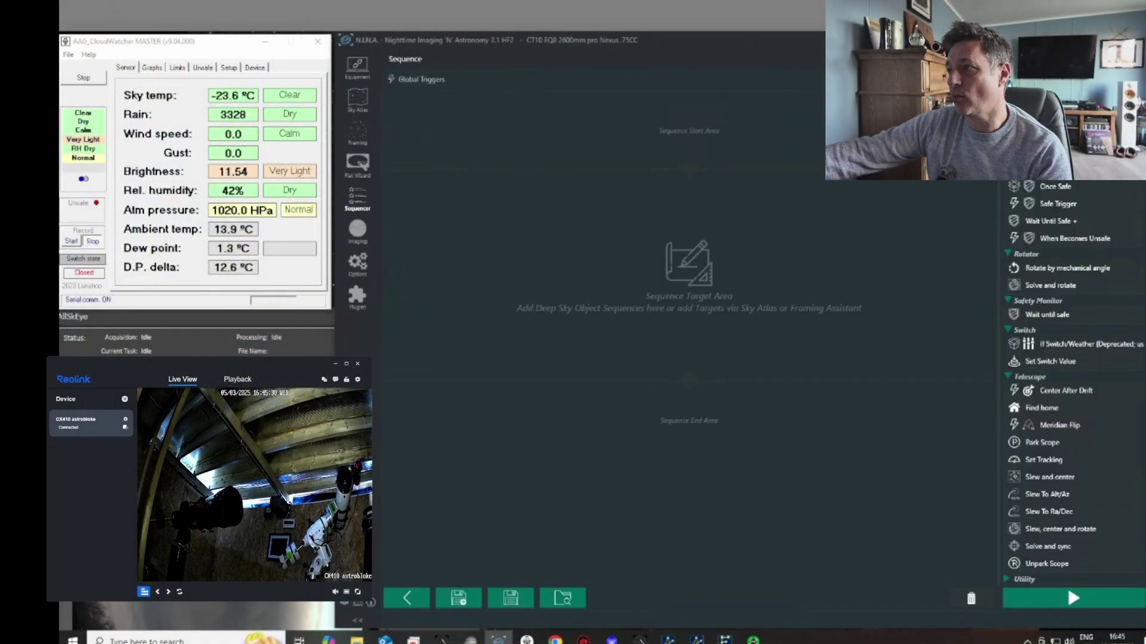
{"action": "left_click", "coordinate": [563, 598]}
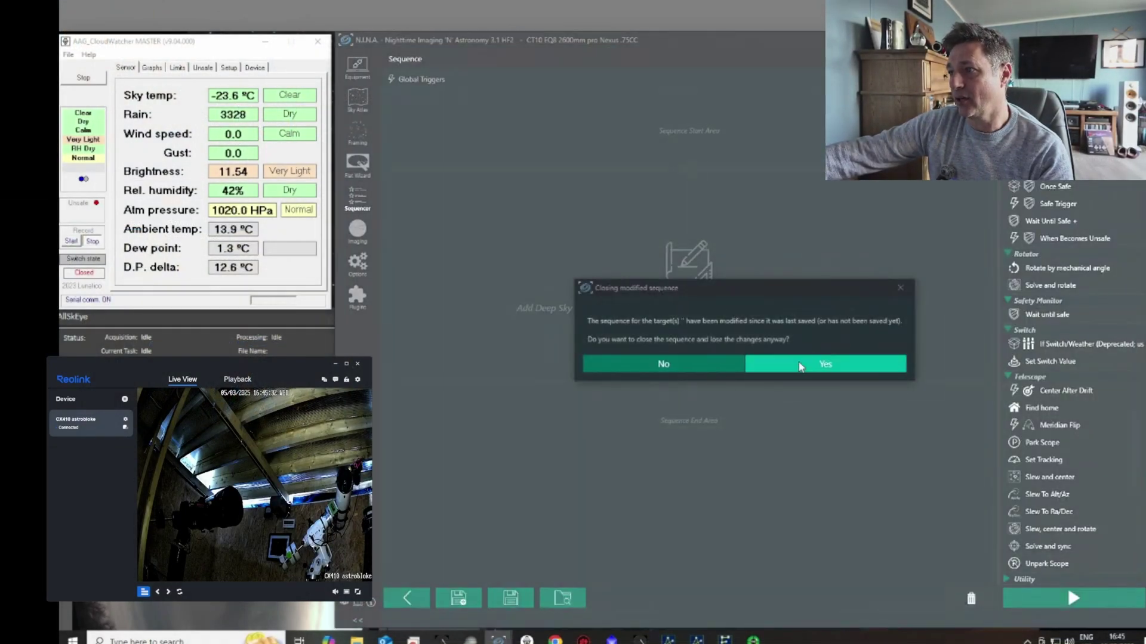
{"action": "left_click", "coordinate": [810, 365]}
{"action": "left_click", "coordinate": [499, 136]}
{"action": "double_click", "coordinate": [499, 136]}
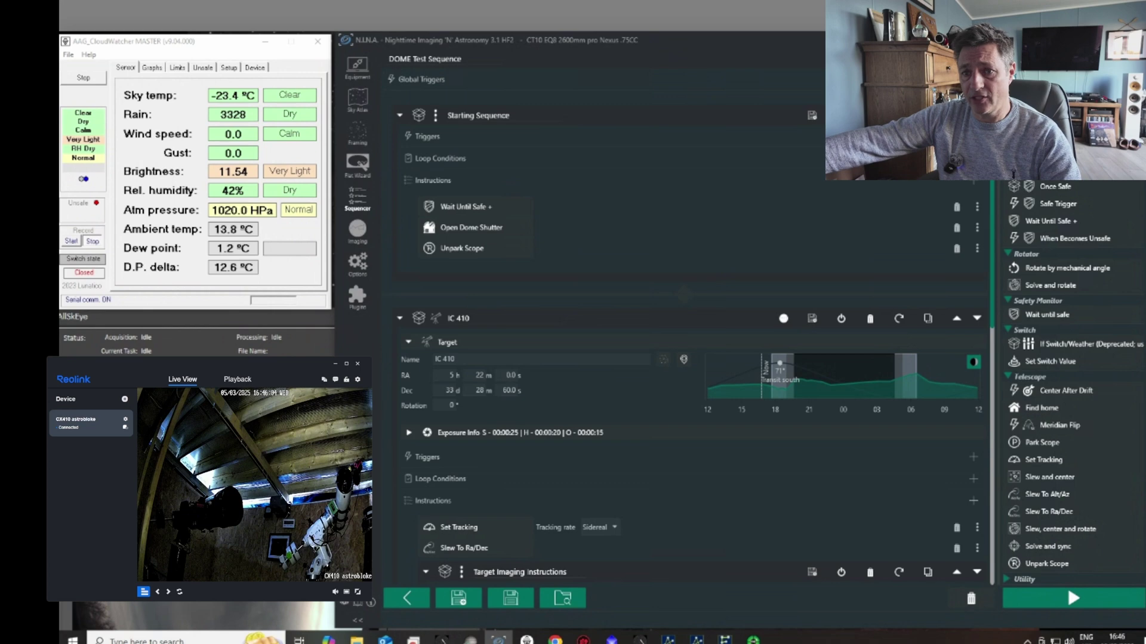
Run the DOME Test Sequence and check CloudWatcher's Unsafe list and the safety monitor status
{"action": "left_click", "coordinate": [1074, 599]}
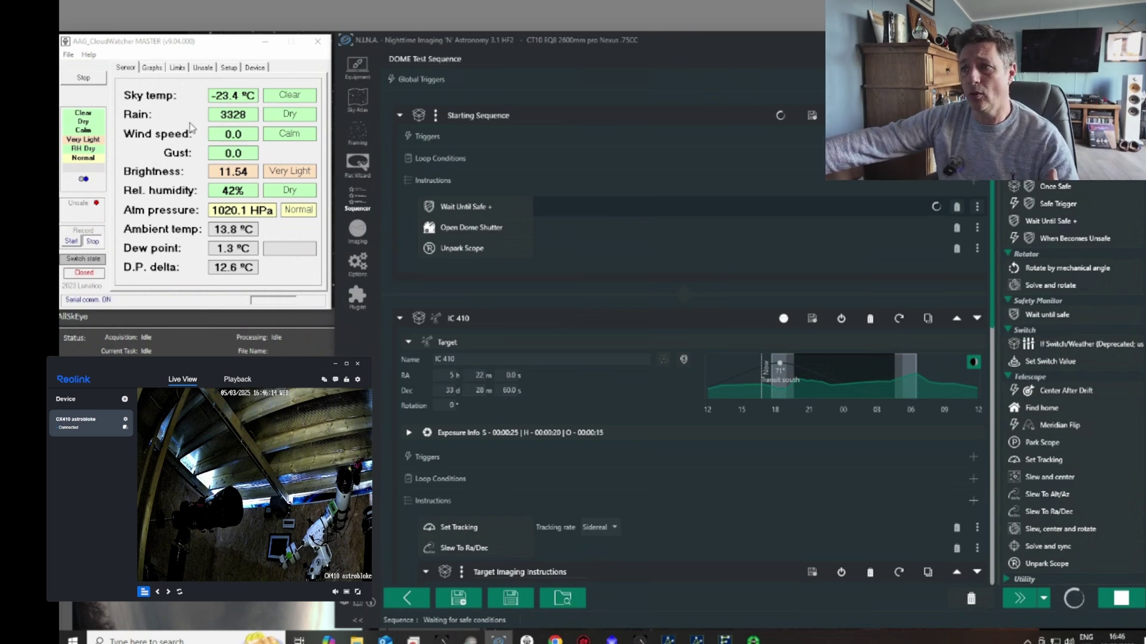
{"action": "left_click", "coordinate": [206, 68]}
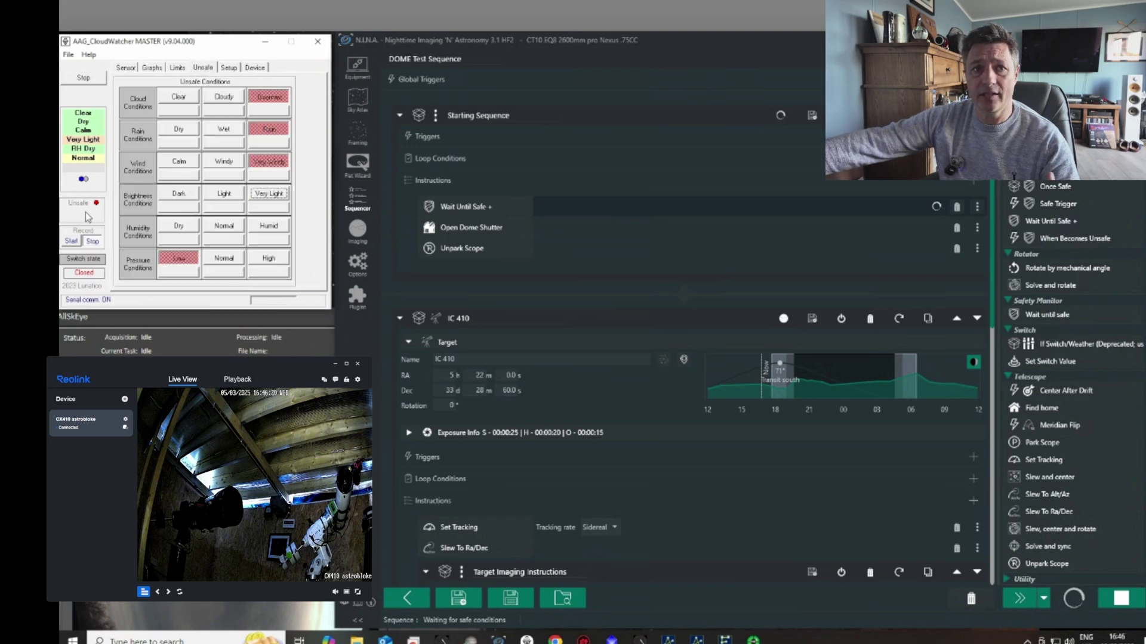
{"action": "left_click", "coordinate": [357, 68]}
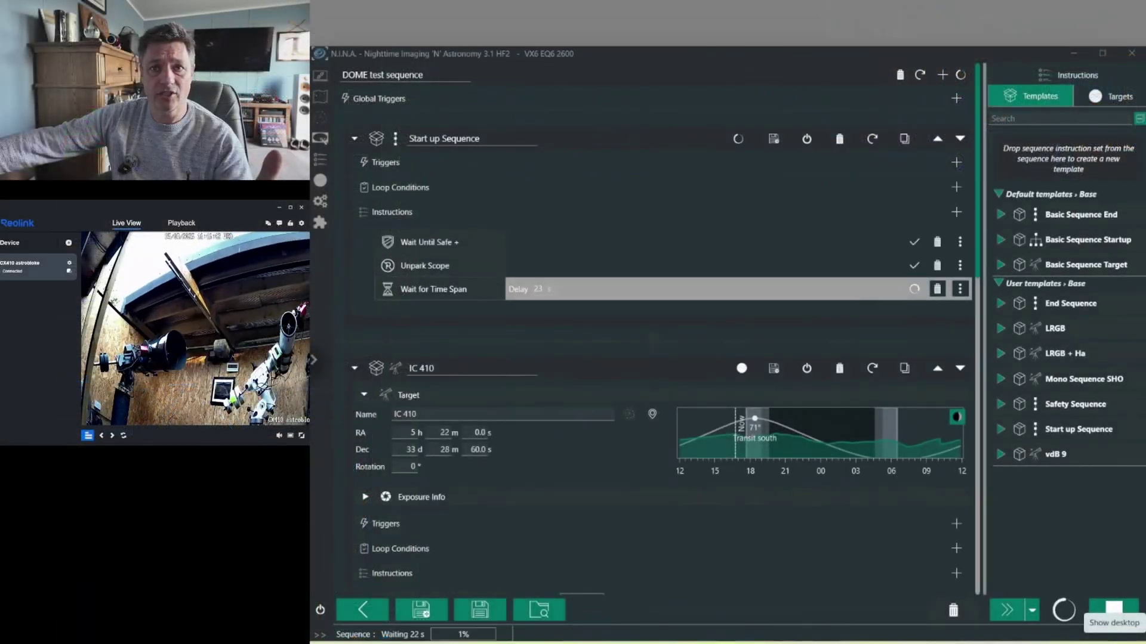
Check that the CloudWatcher safety monitor reads safe while the roof opens and the mount slews
{"action": "left_click", "coordinate": [320, 76]}
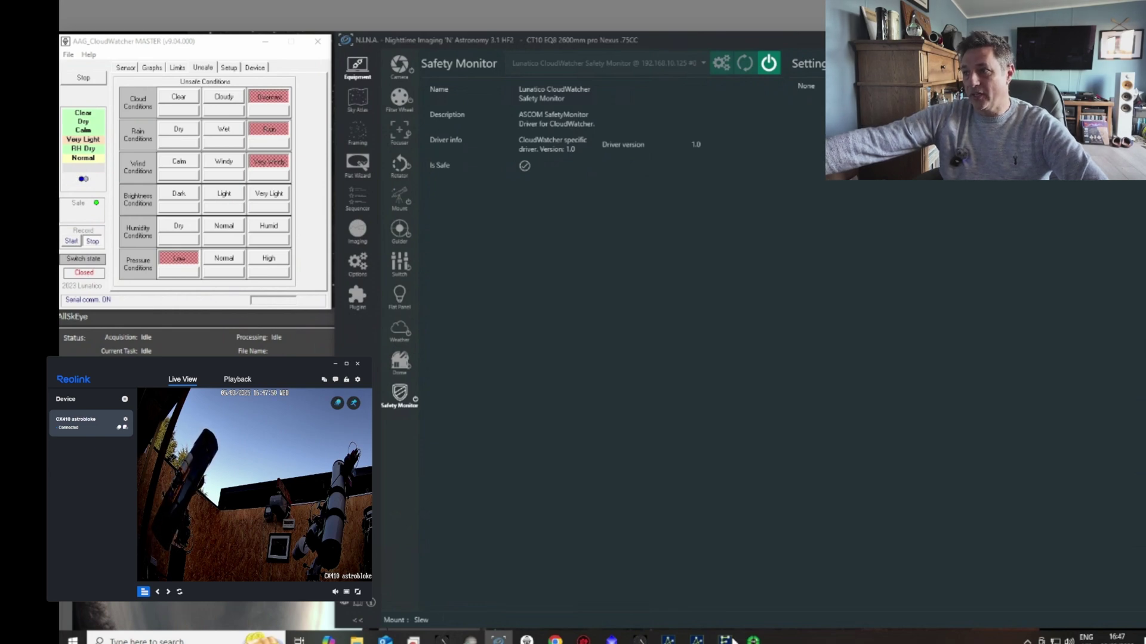
Enlarge the observatory camera view, then scroll the sequence to IC 410's LRGB Ha instructions
{"action": "mouse_move", "coordinate": [724, 640]}
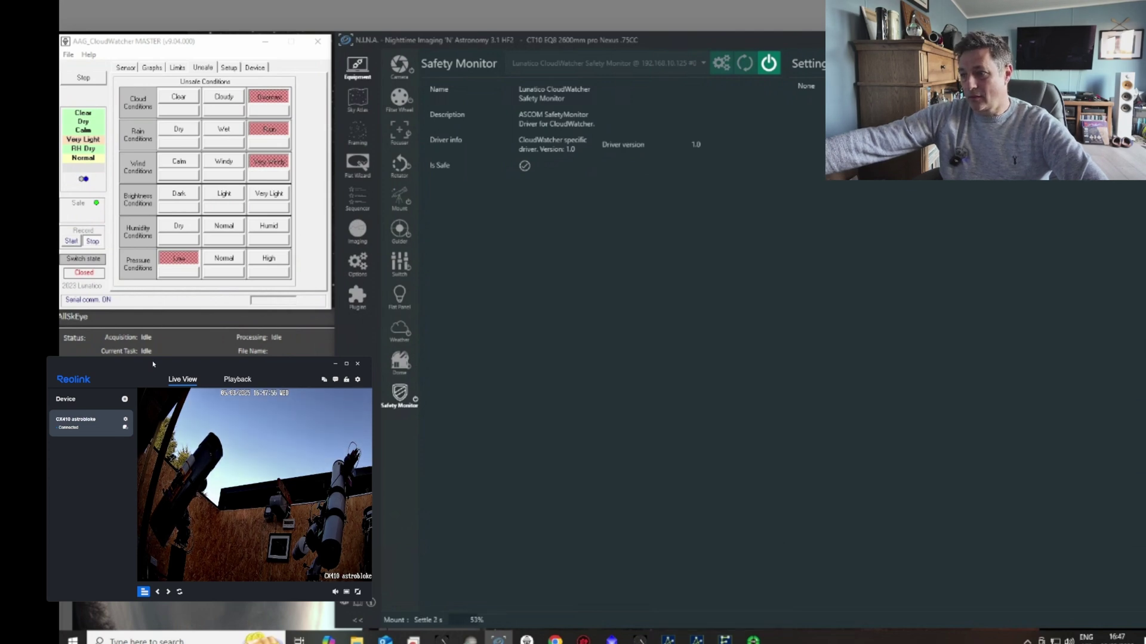
{"action": "left_click", "coordinate": [143, 592]}
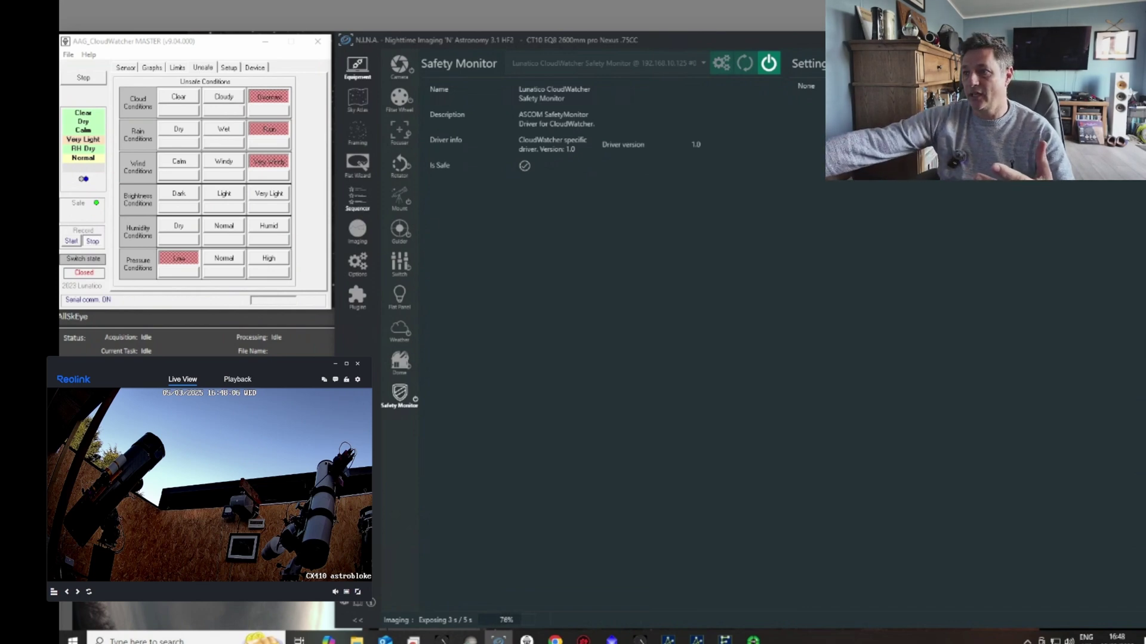
{"action": "left_click", "coordinate": [356, 200]}
{"action": "scroll", "coordinate": [770, 463], "scroll_direction": "down", "scroll_amount": 4}
{"action": "scroll", "coordinate": [792, 471], "scroll_direction": "down", "scroll_amount": 4}
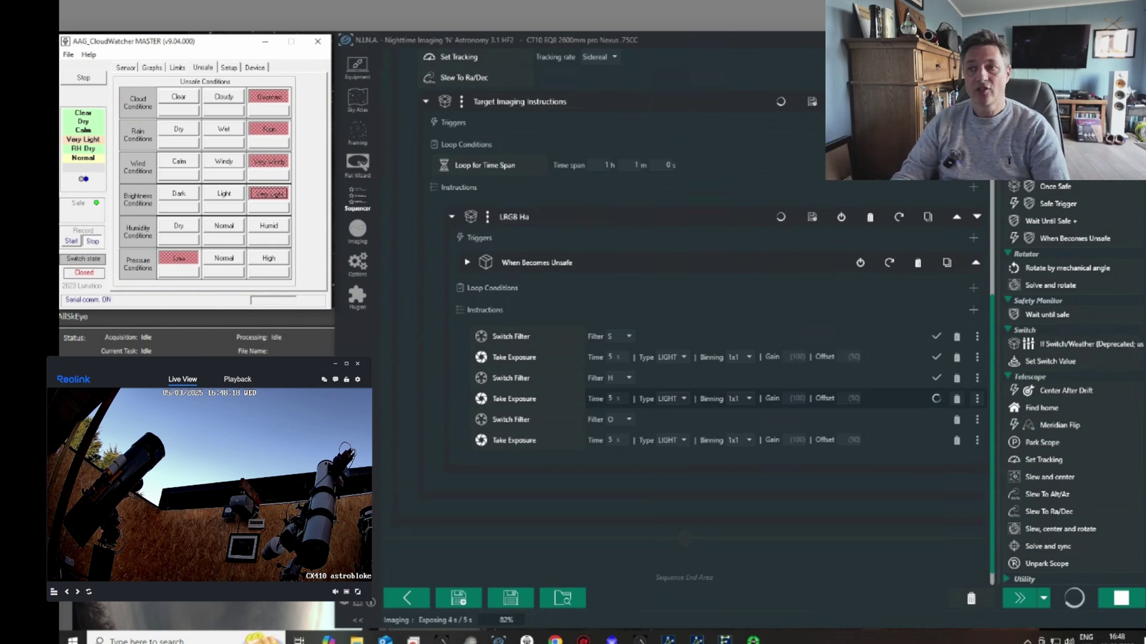
Bring up the Safety Monitor page to watch the CloudWatcher status as conditions turn unsafe
{"action": "left_click", "coordinate": [361, 64]}
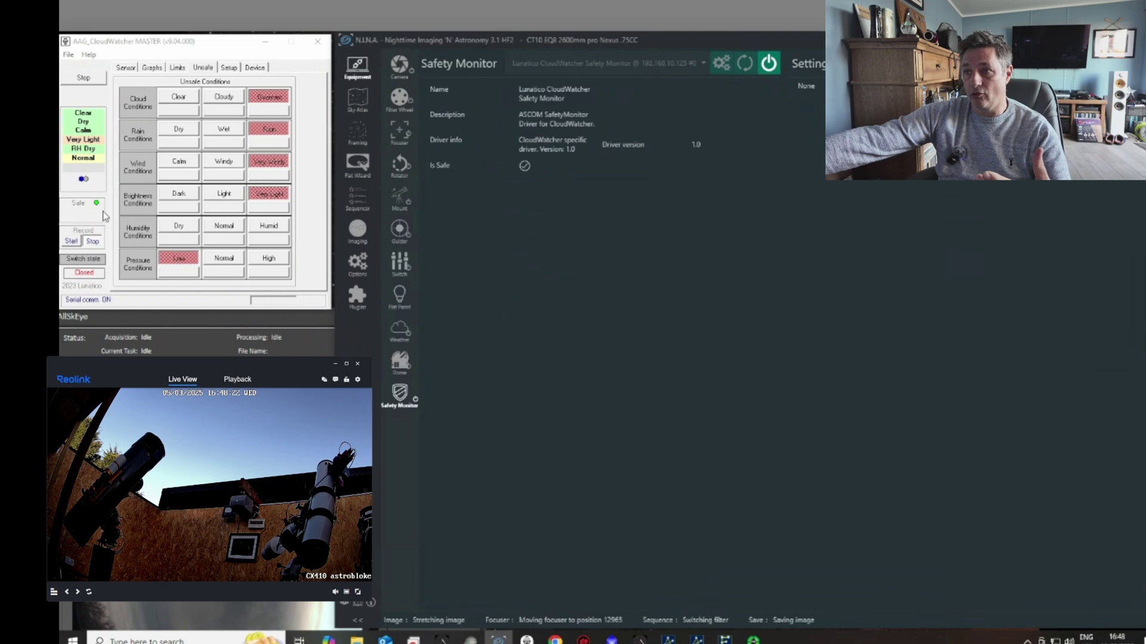
{"action": "left_click", "coordinate": [78, 206]}
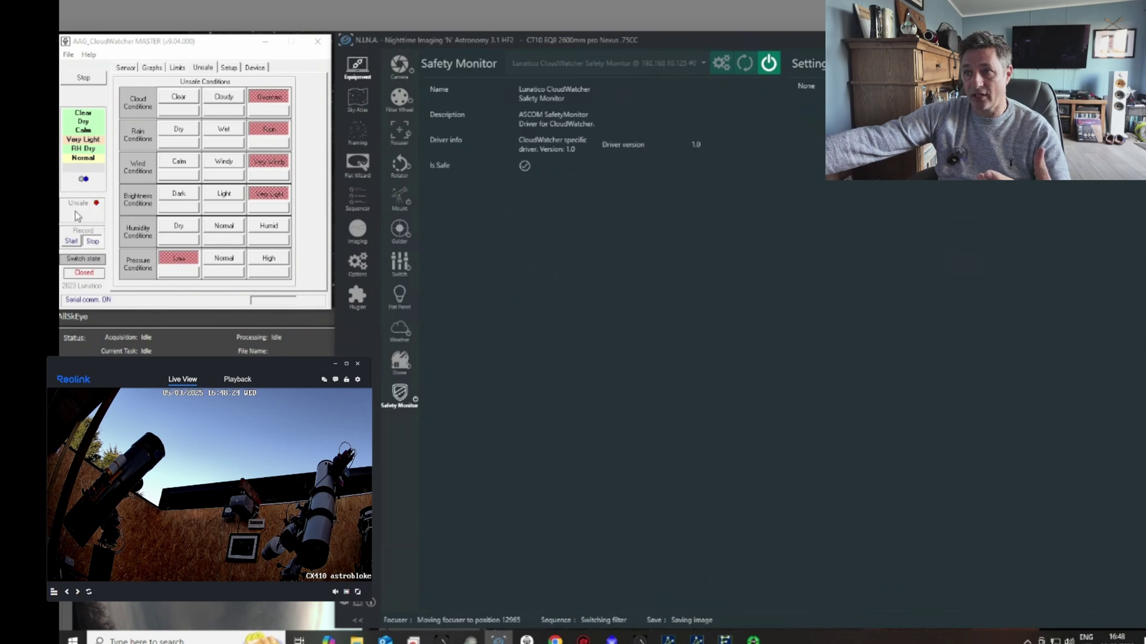